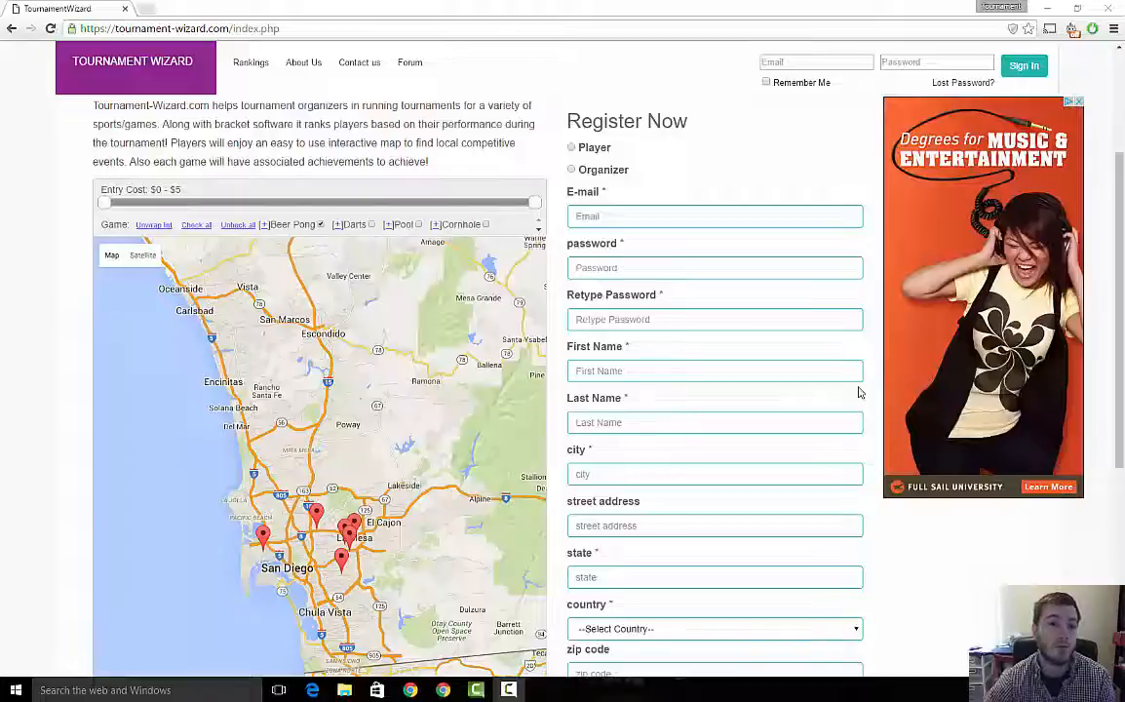
- Choose the Organizer option in the Register Now form and review the organizer registration fields
{"action": "scroll", "coordinate": [681, 416], "scroll_direction": "up", "scroll_amount": 2}
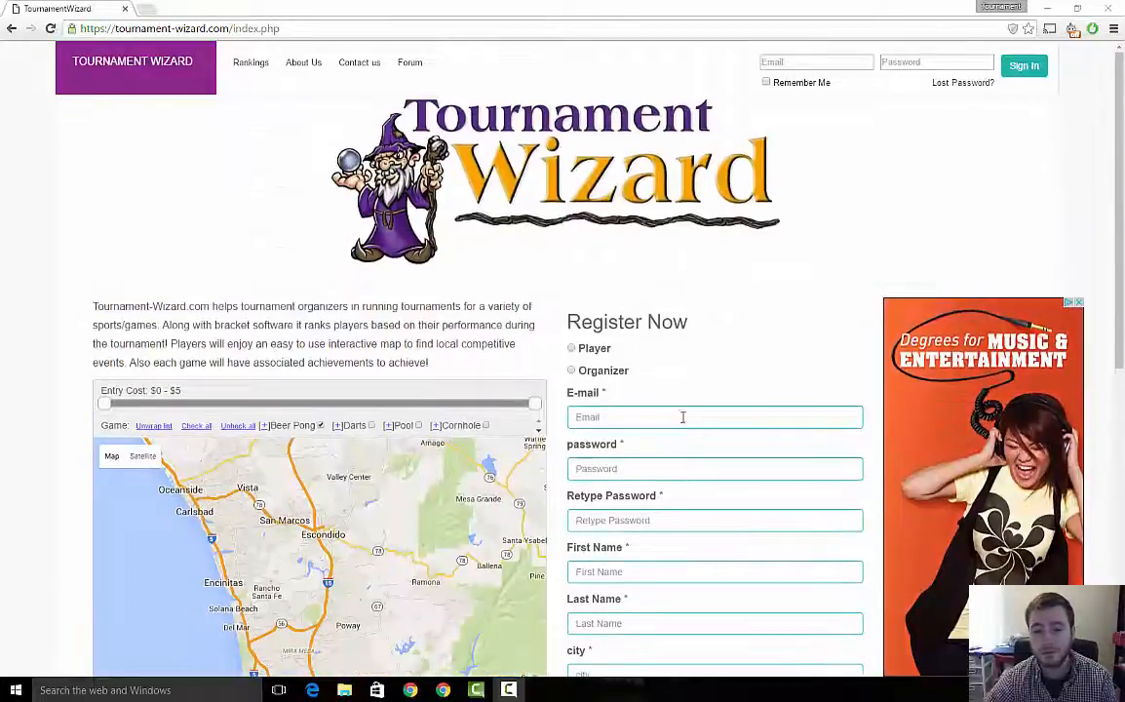
{"action": "left_click", "coordinate": [572, 371]}
{"action": "scroll", "coordinate": [875, 435], "scroll_direction": "down", "scroll_amount": 3}
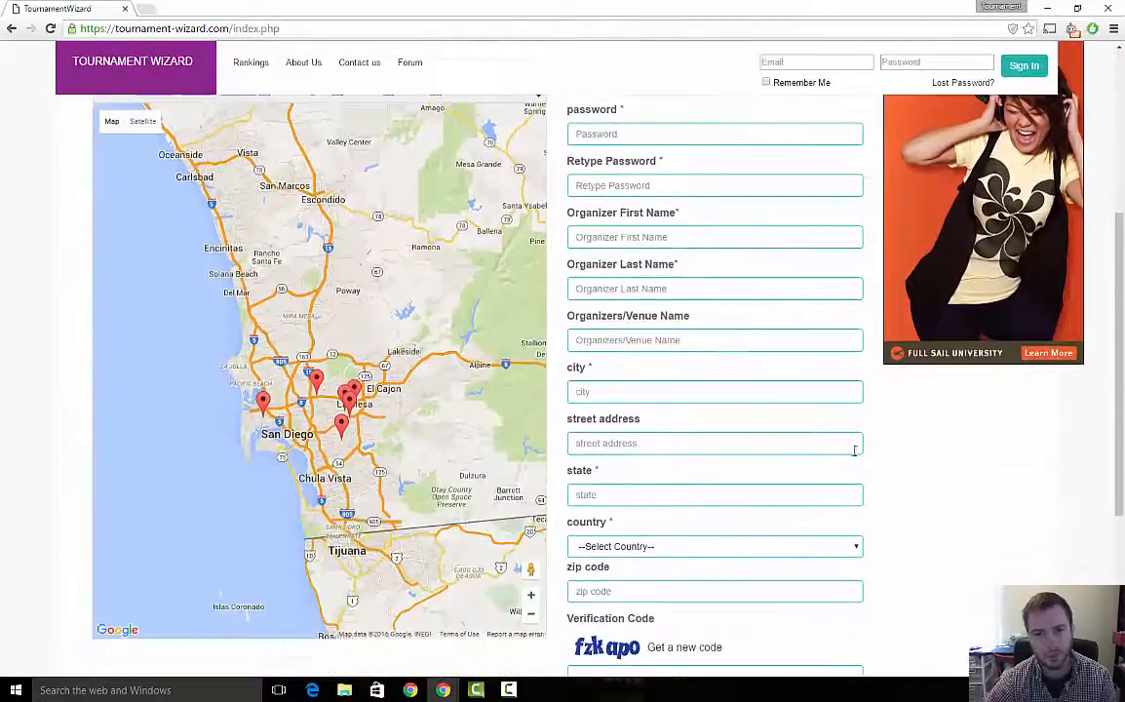
{"action": "scroll", "coordinate": [934, 472], "scroll_direction": "down", "scroll_amount": 2}
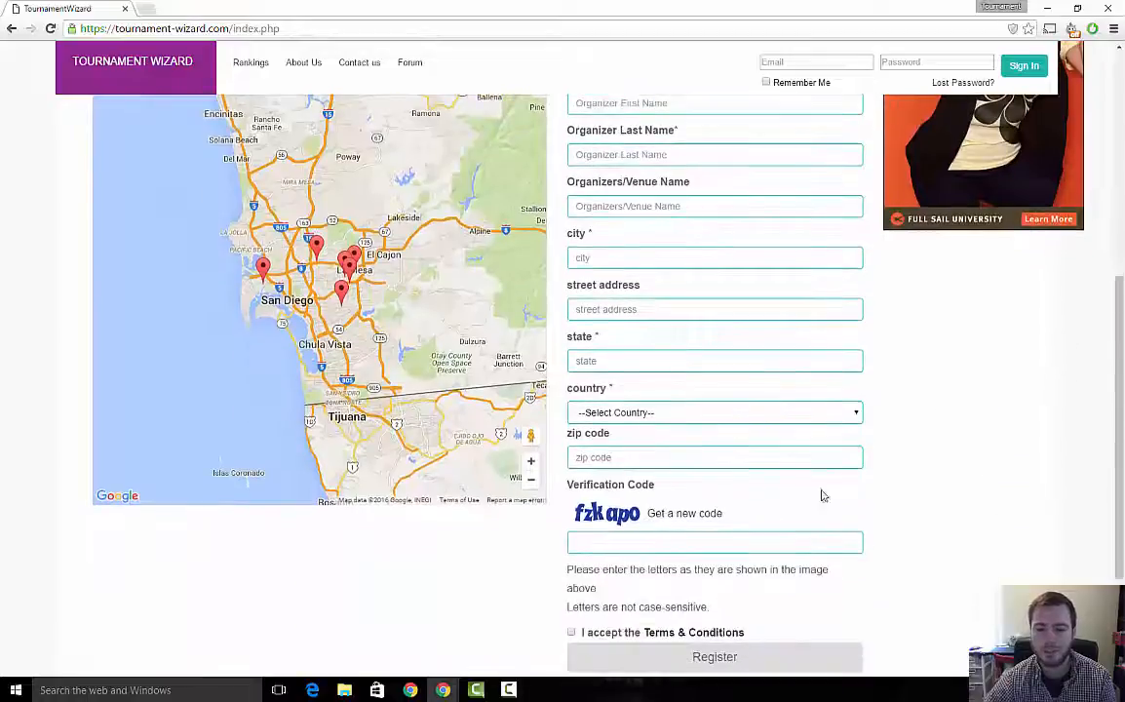
{"action": "scroll", "coordinate": [741, 502], "scroll_direction": "down", "scroll_amount": 2}
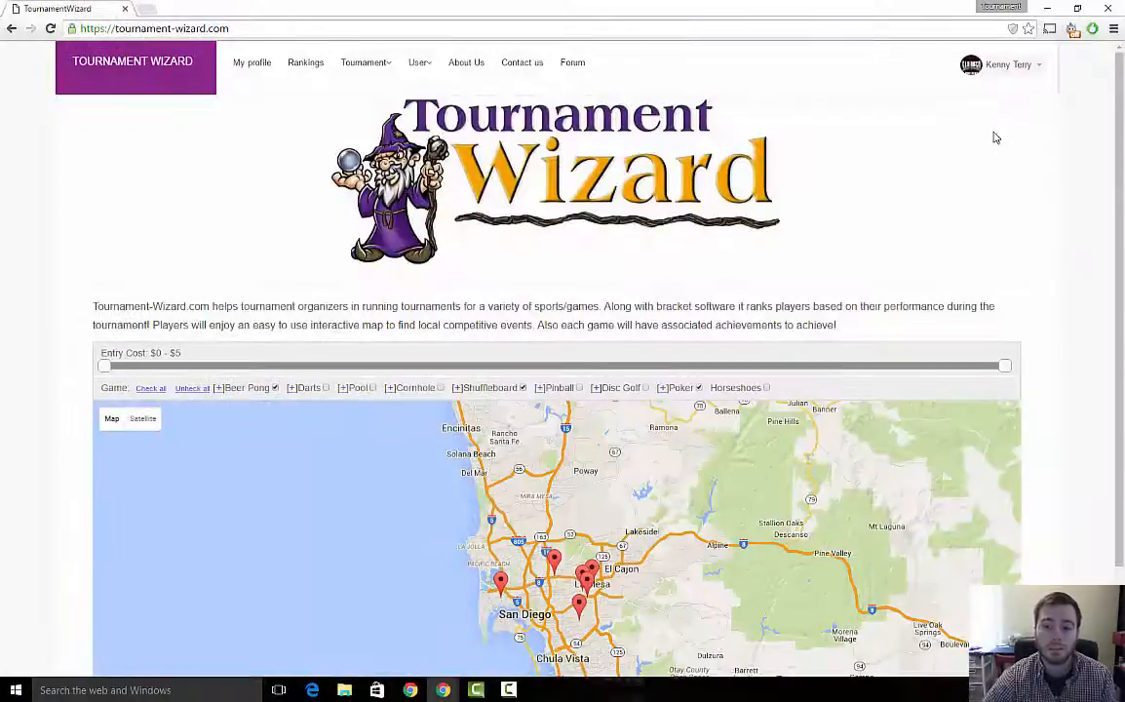
- Open the Printable Resources page from the site footer
{"action": "scroll", "coordinate": [1068, 435], "scroll_direction": "down", "scroll_amount": 2}
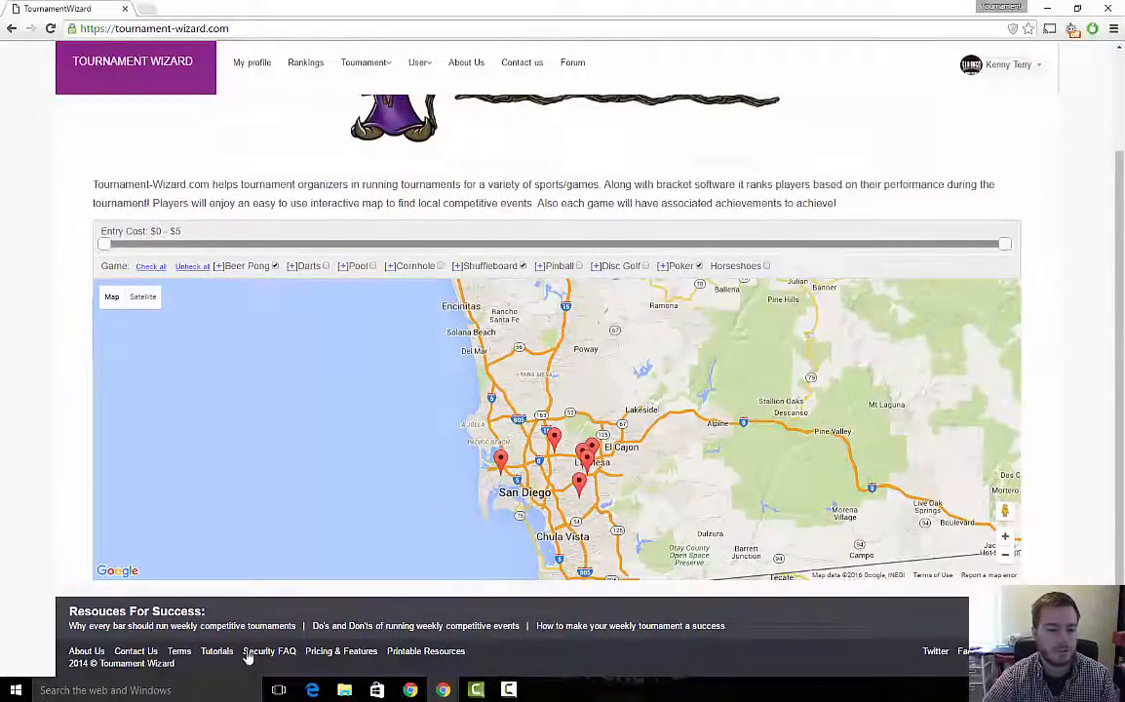
{"action": "left_click", "coordinate": [398, 654]}
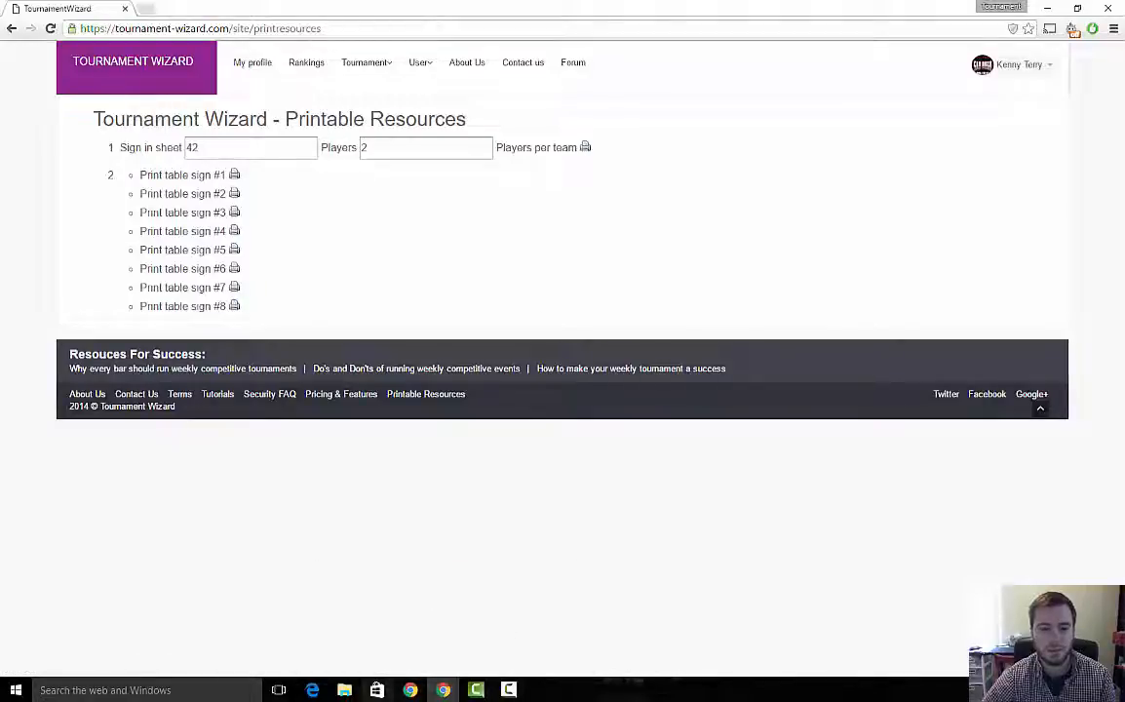
- Return to the organizer profile and open the Add Tournament form
{"action": "left_click", "coordinate": [443, 691]}
{"action": "left_click", "coordinate": [386, 635]}
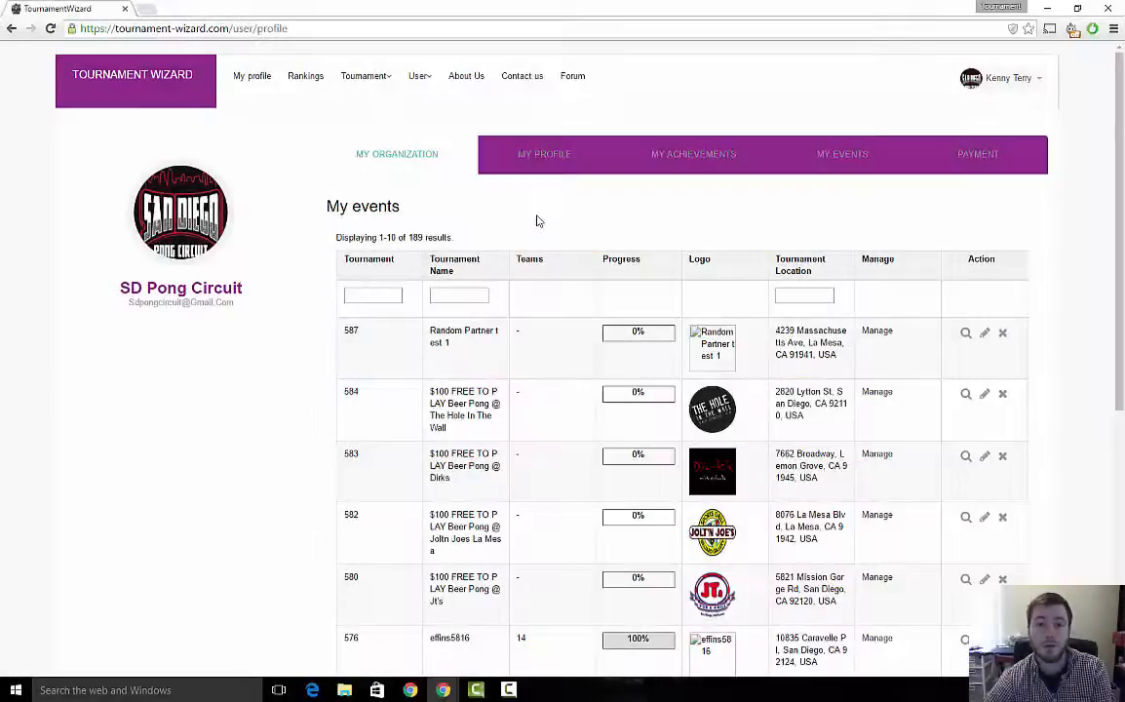
{"action": "left_click", "coordinate": [357, 77]}
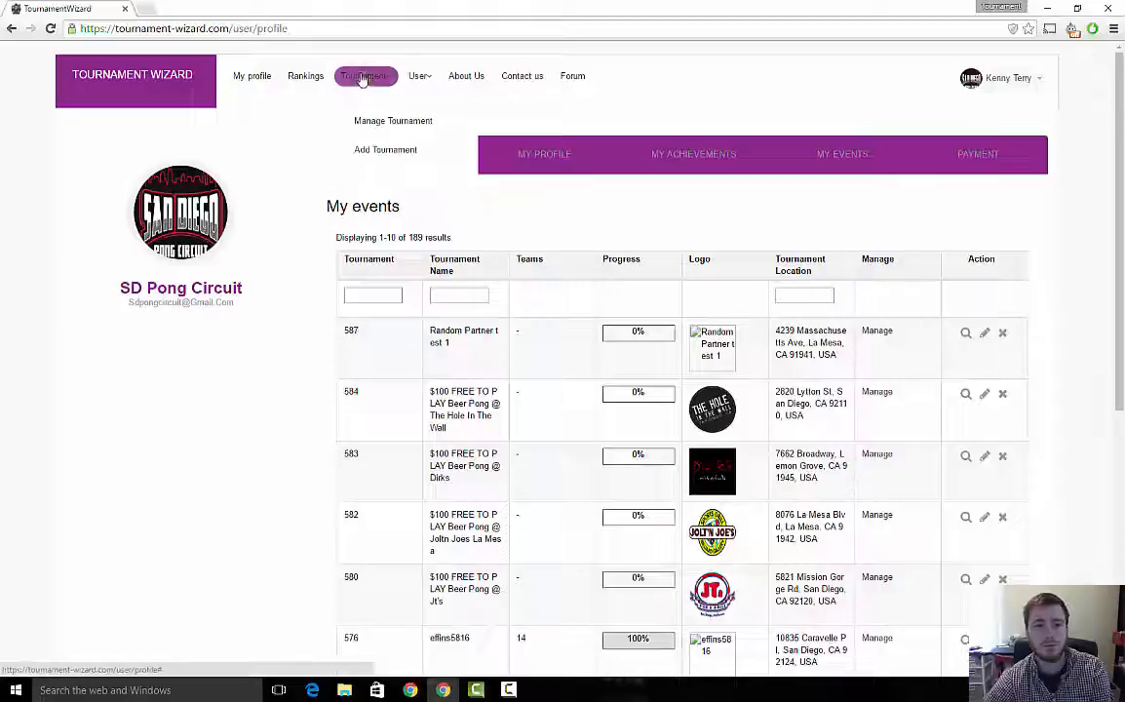
{"action": "left_click", "coordinate": [372, 150]}
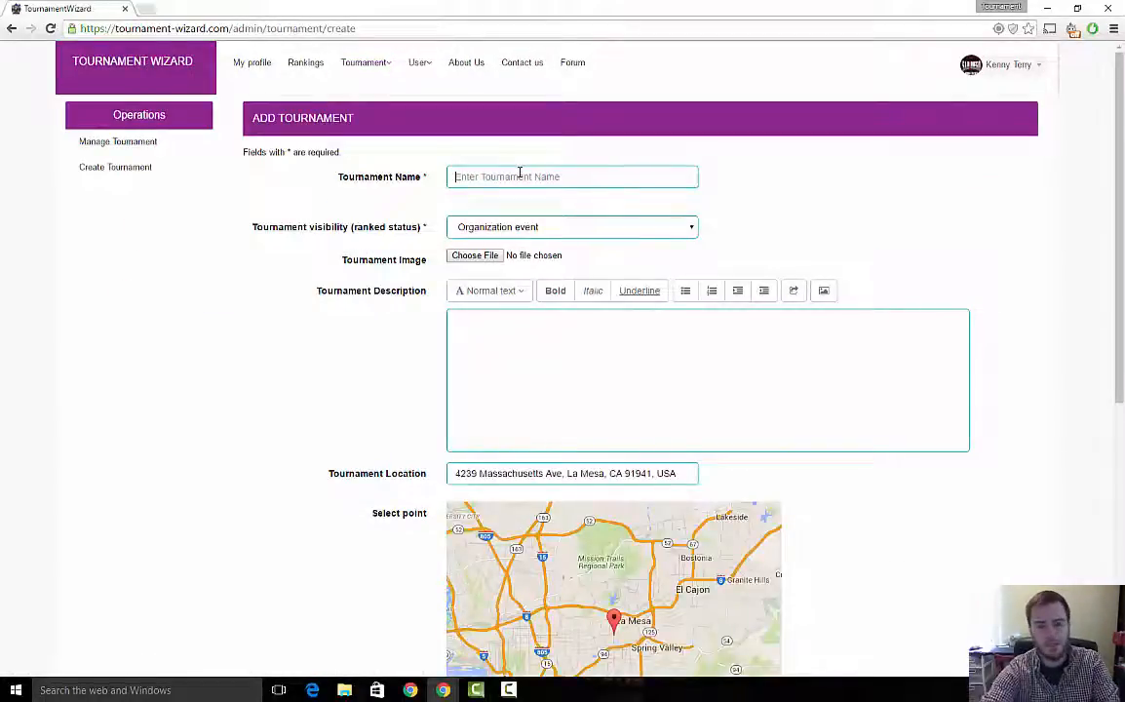
- Name the new tournament First Tournament
{"action": "type", "text": "First "}
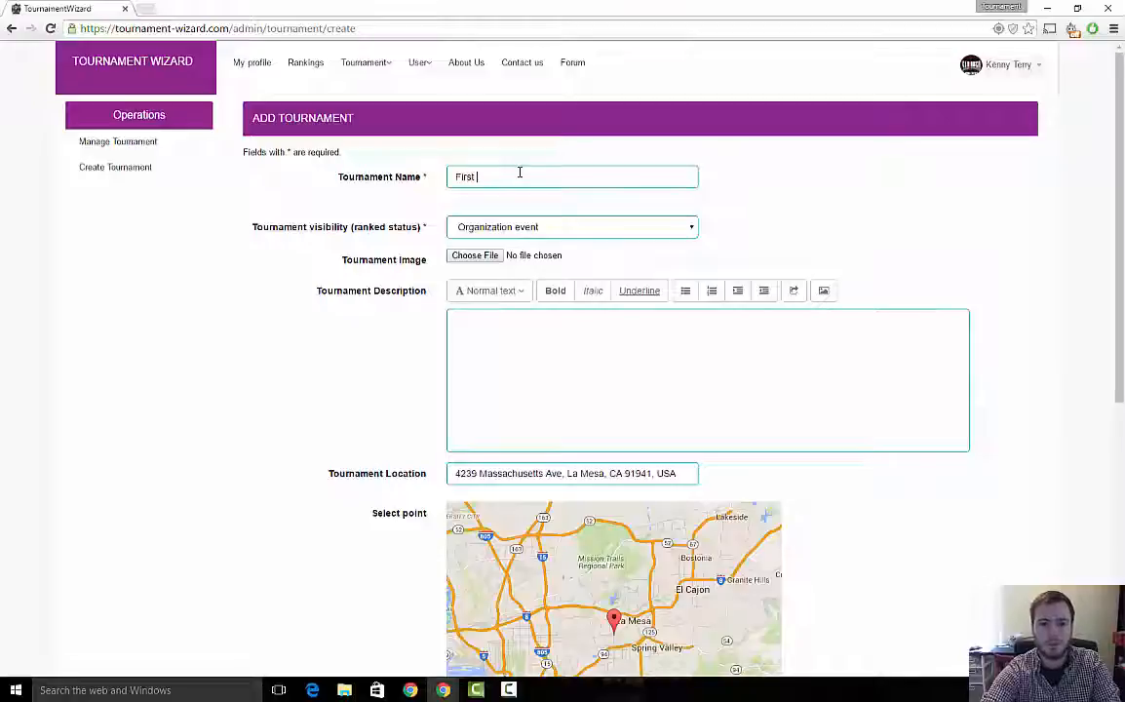
{"action": "type", "text": "Tournament"}
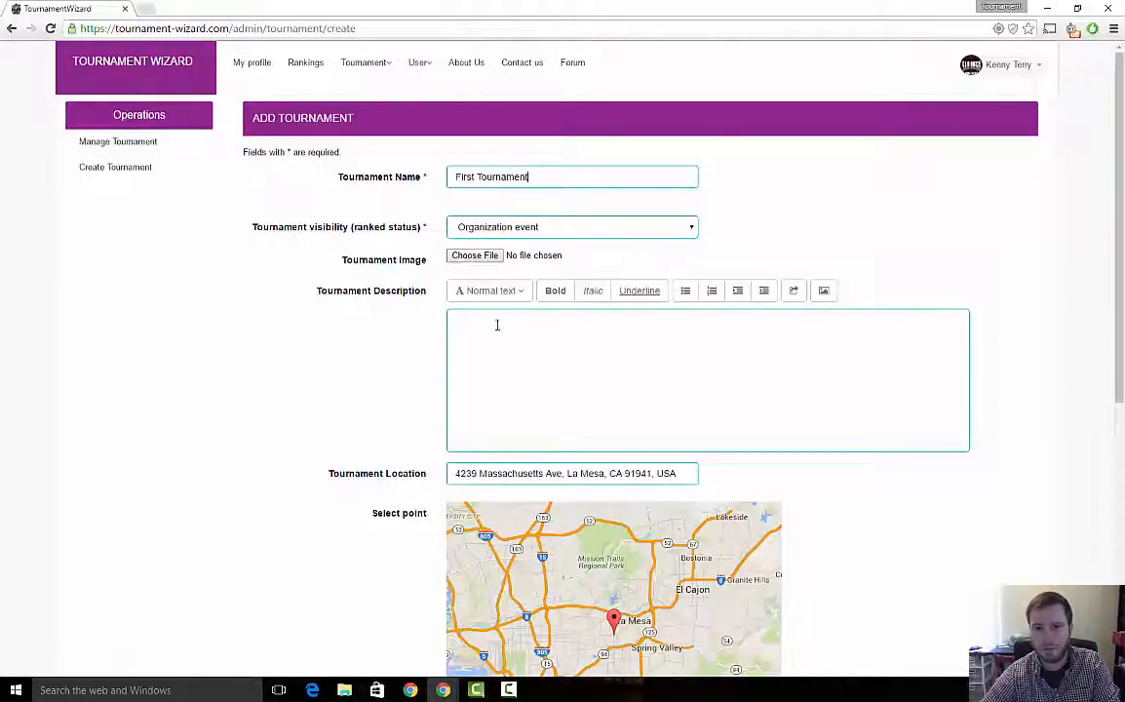
- Set the tournament game to Beer Pong
{"action": "scroll", "coordinate": [497, 325], "scroll_direction": "down", "scroll_amount": 2}
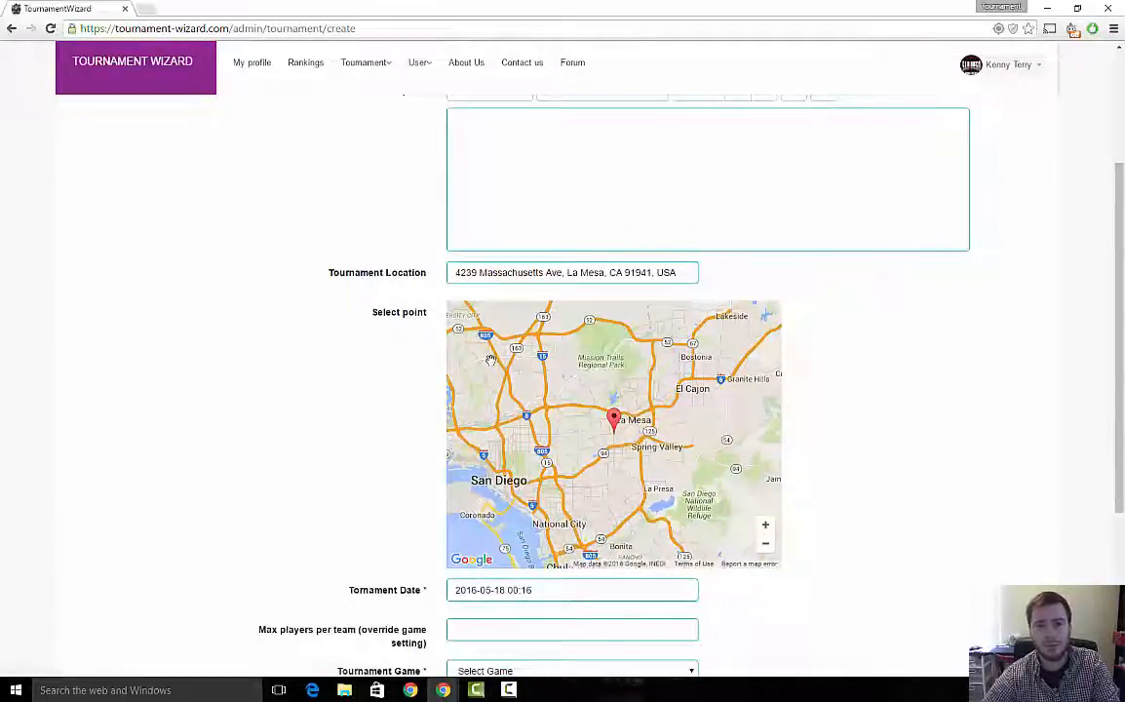
{"action": "scroll", "coordinate": [367, 432], "scroll_direction": "down", "scroll_amount": 2}
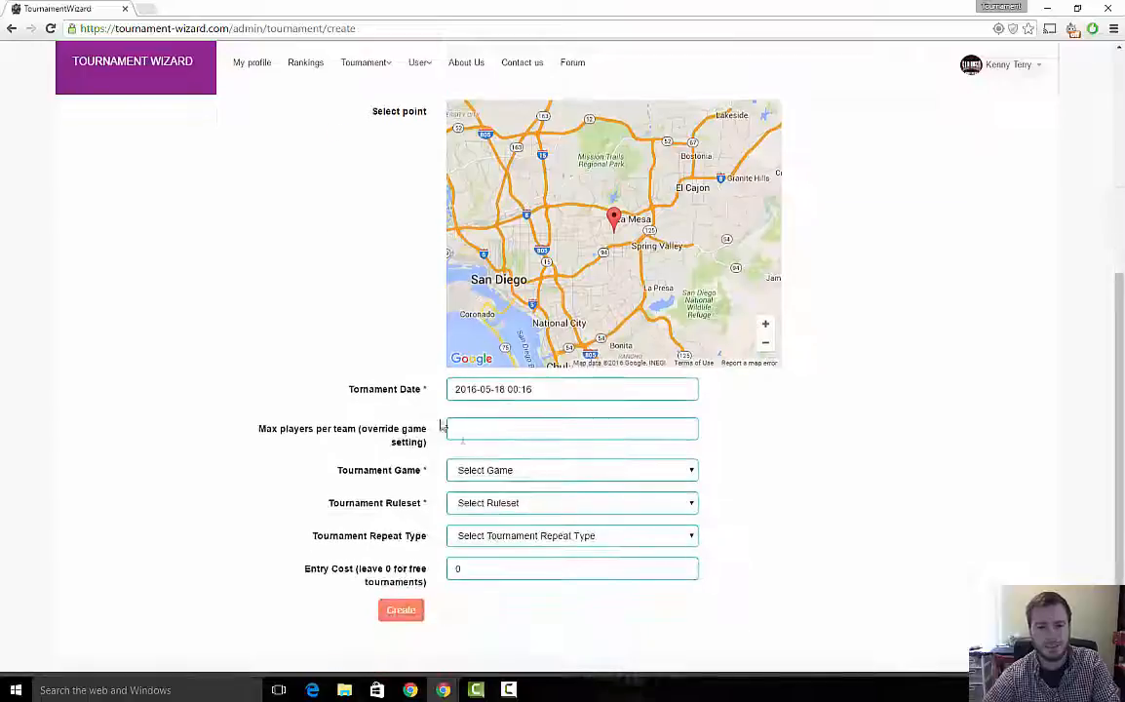
{"action": "left_click", "coordinate": [565, 429]}
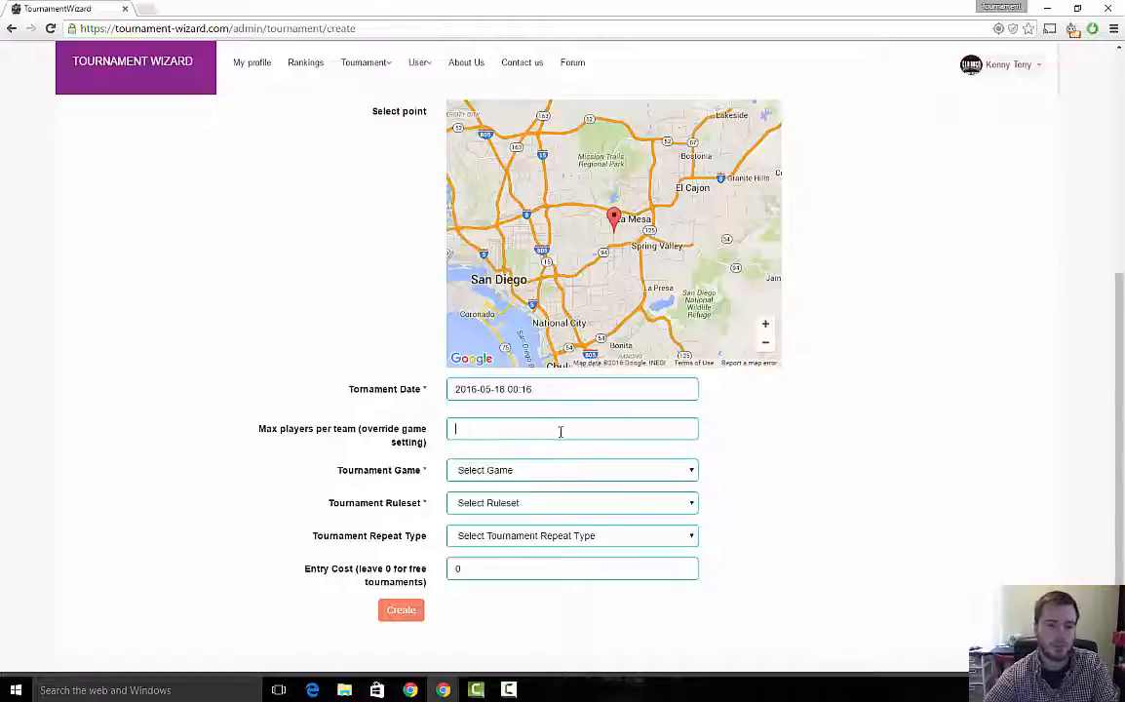
{"action": "scroll", "coordinate": [429, 448], "scroll_direction": "down", "scroll_amount": 2}
{"action": "left_click", "coordinate": [514, 396]}
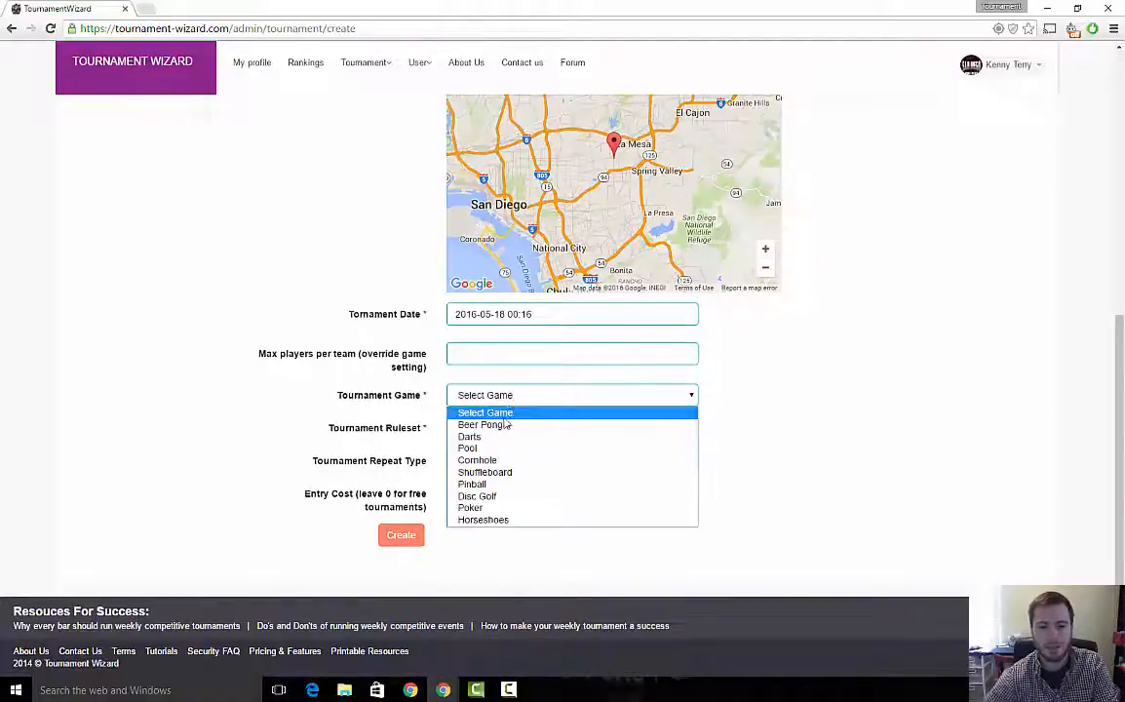
{"action": "left_click", "coordinate": [507, 424]}
- Set the tournament repeat type to Single event, leaving Elbow Rules as the ruleset
{"action": "left_click", "coordinate": [510, 429]}
{"action": "left_click", "coordinate": [507, 461]}
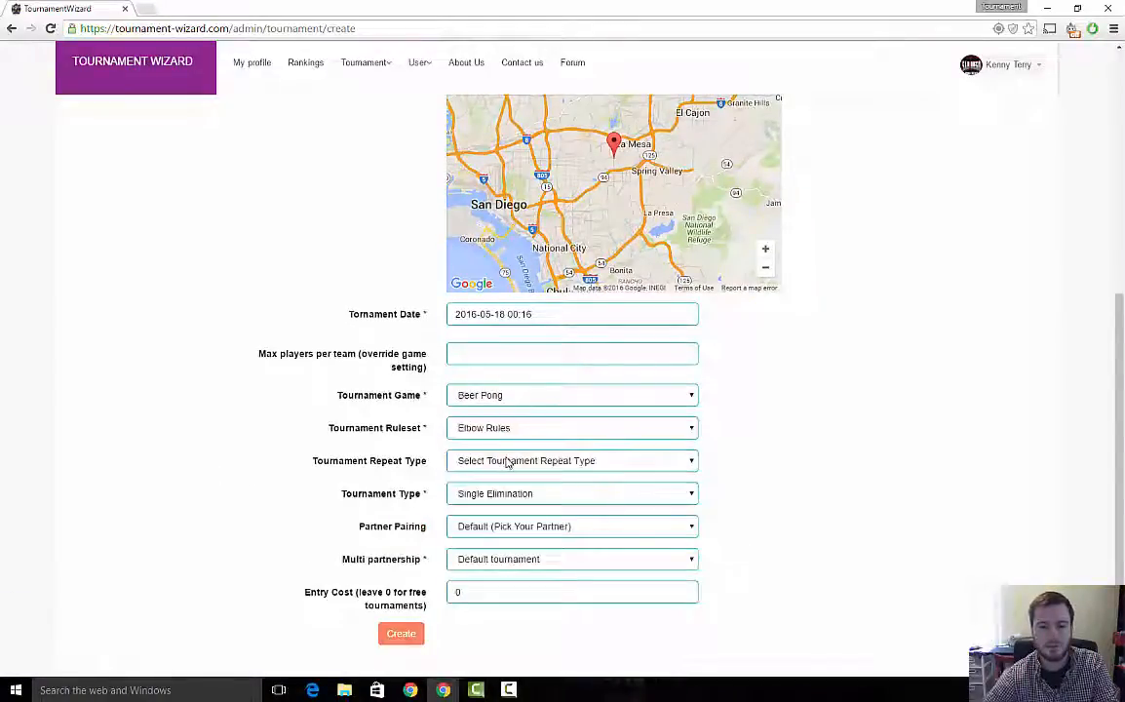
{"action": "left_click", "coordinate": [505, 467]}
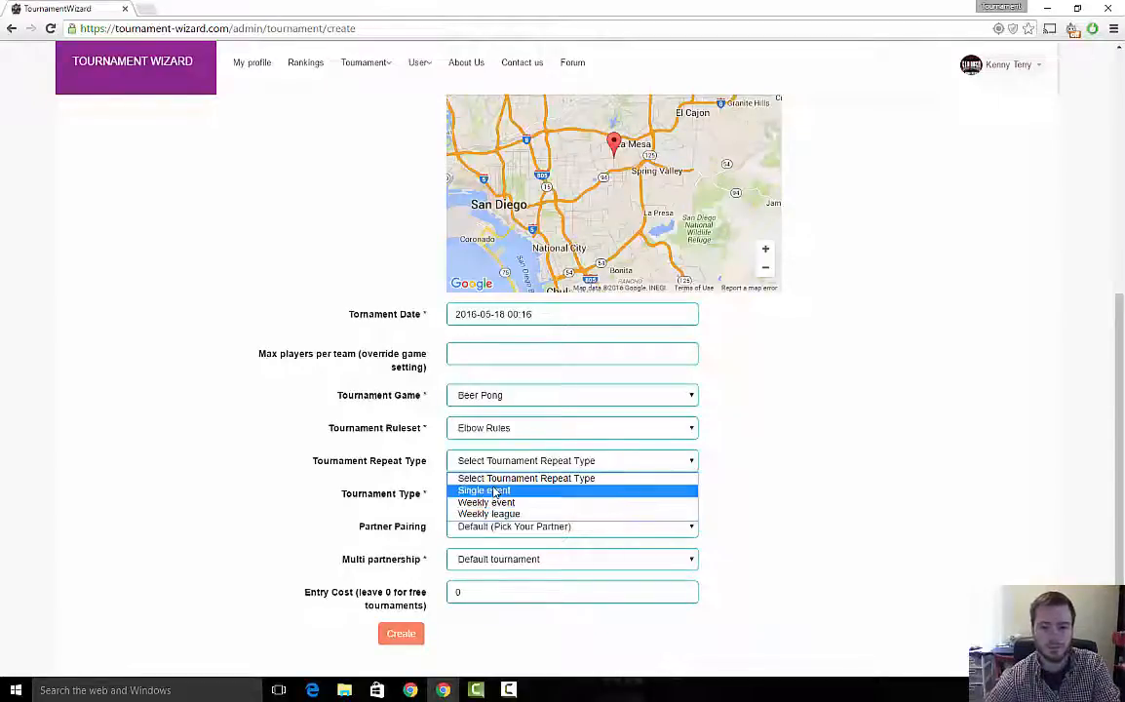
{"action": "left_click", "coordinate": [485, 490]}
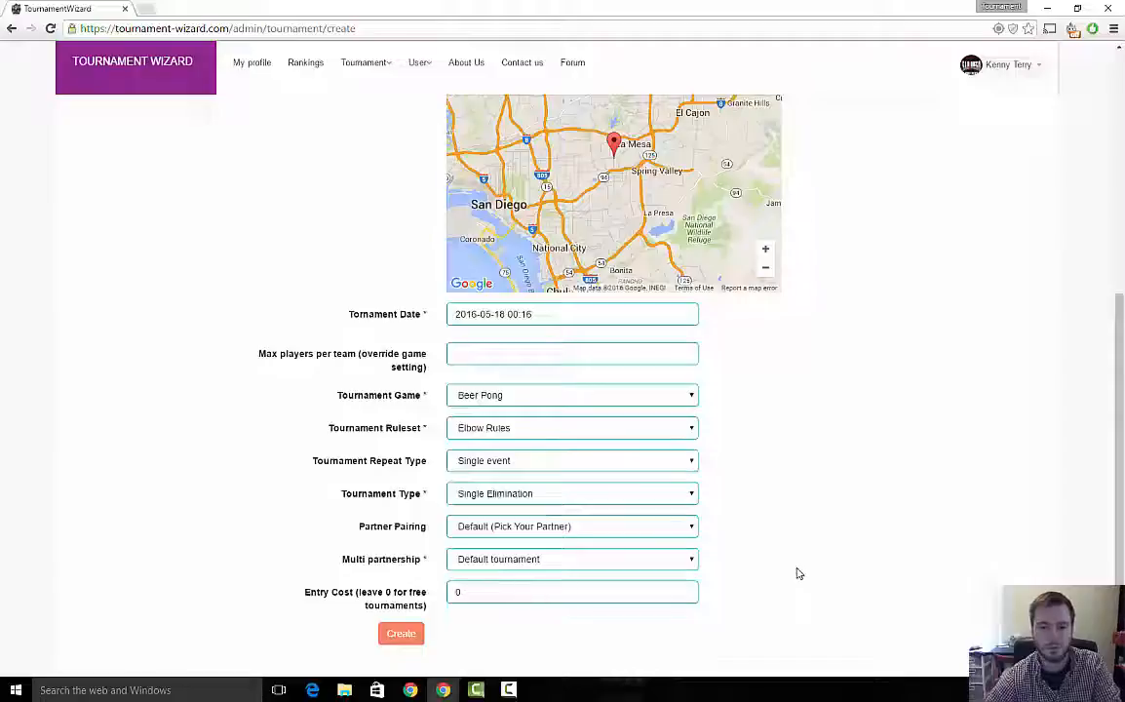
- Set the tournament type to Double Elimination
{"action": "left_click", "coordinate": [574, 495]}
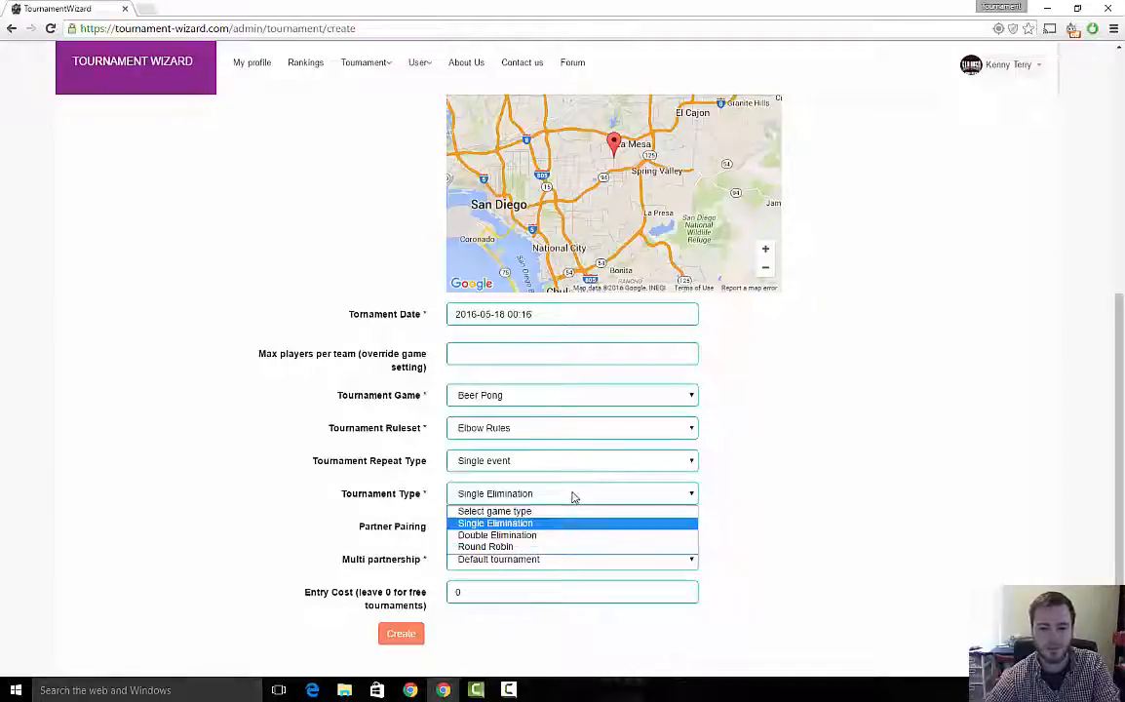
{"action": "left_click", "coordinate": [530, 534]}
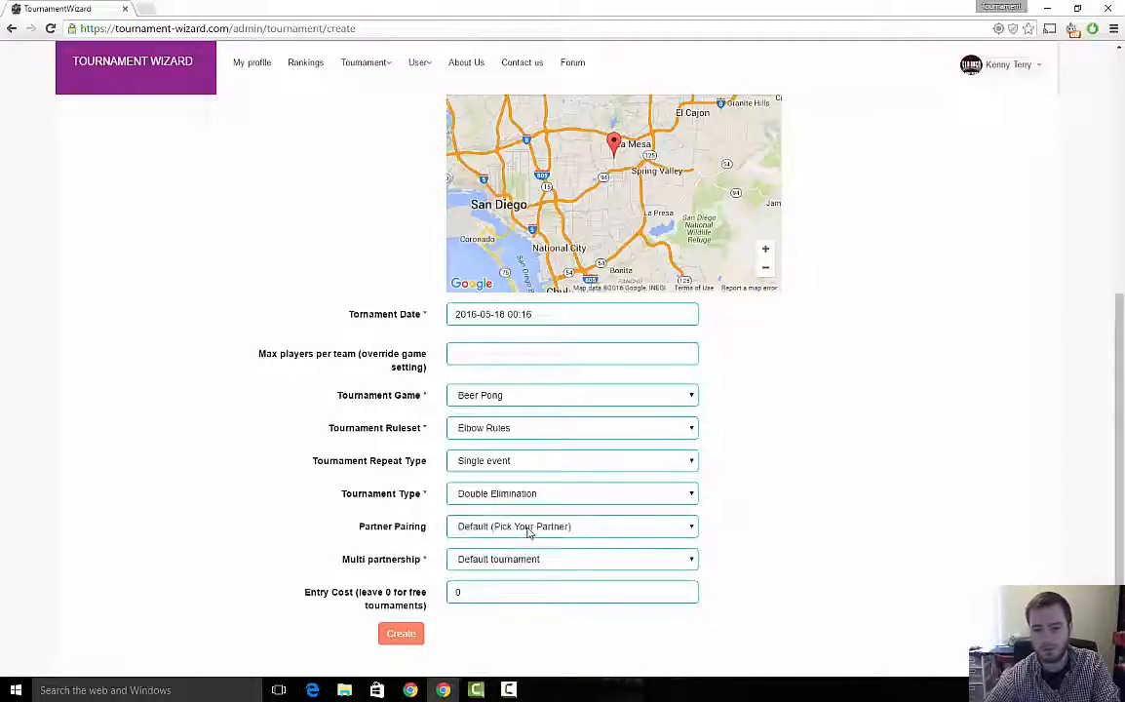
- Keep the default partner pairing, multi partnership and entry cost of 0, and create the tournament
{"action": "left_click", "coordinate": [502, 527]}
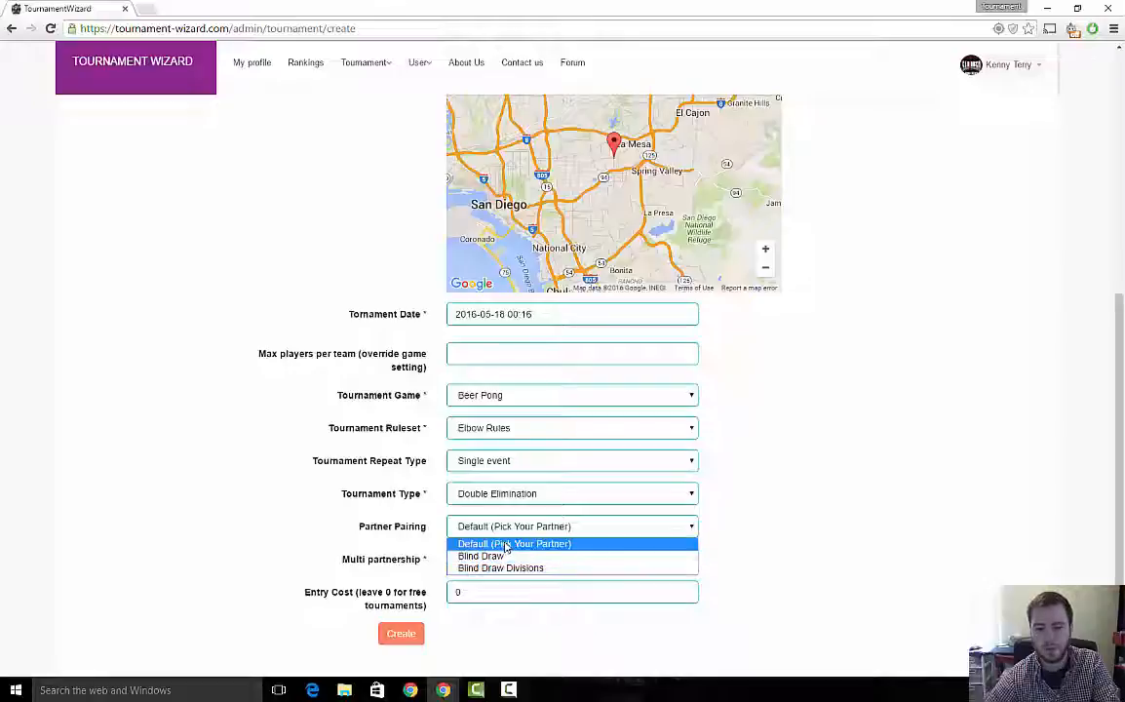
{"action": "left_click", "coordinate": [503, 543]}
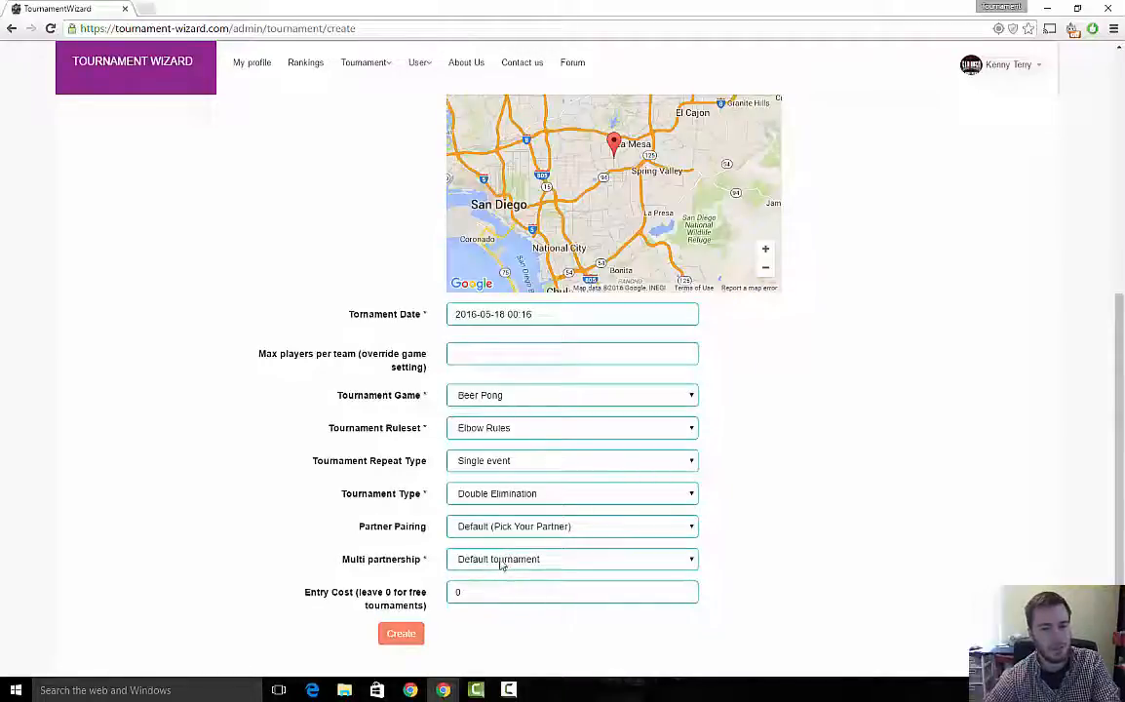
{"action": "left_click", "coordinate": [500, 562]}
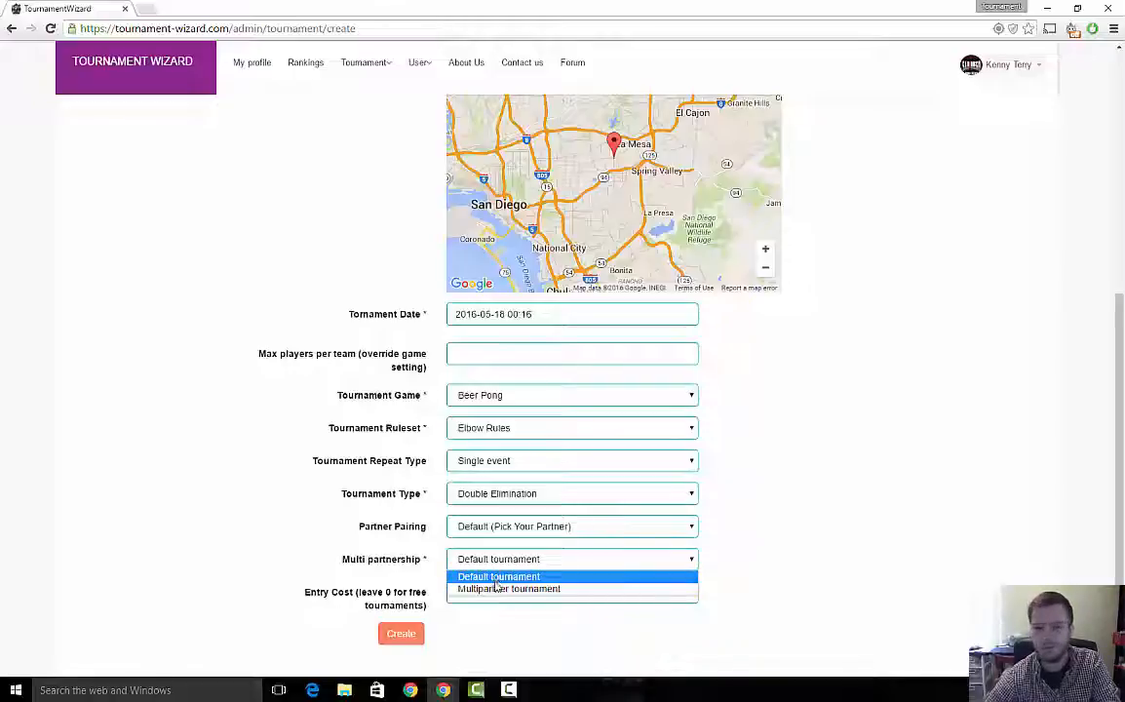
{"action": "left_click", "coordinate": [478, 576]}
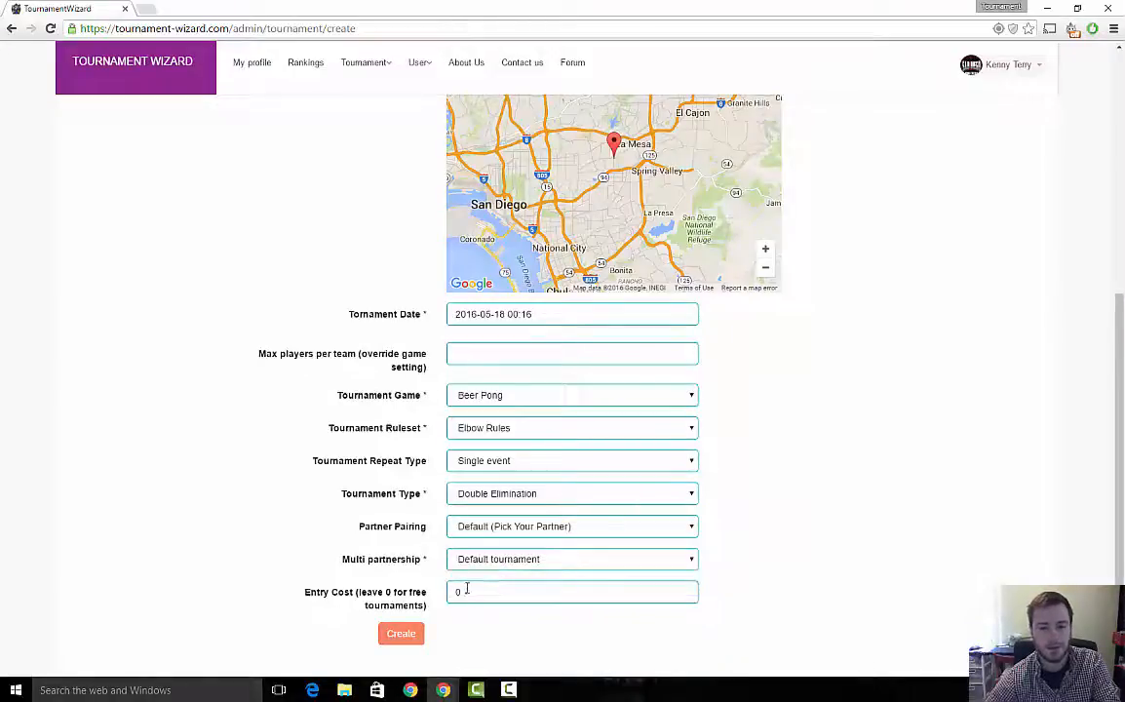
{"action": "left_click_drag", "start_coordinate": [468, 589], "coordinate": [439, 594]}
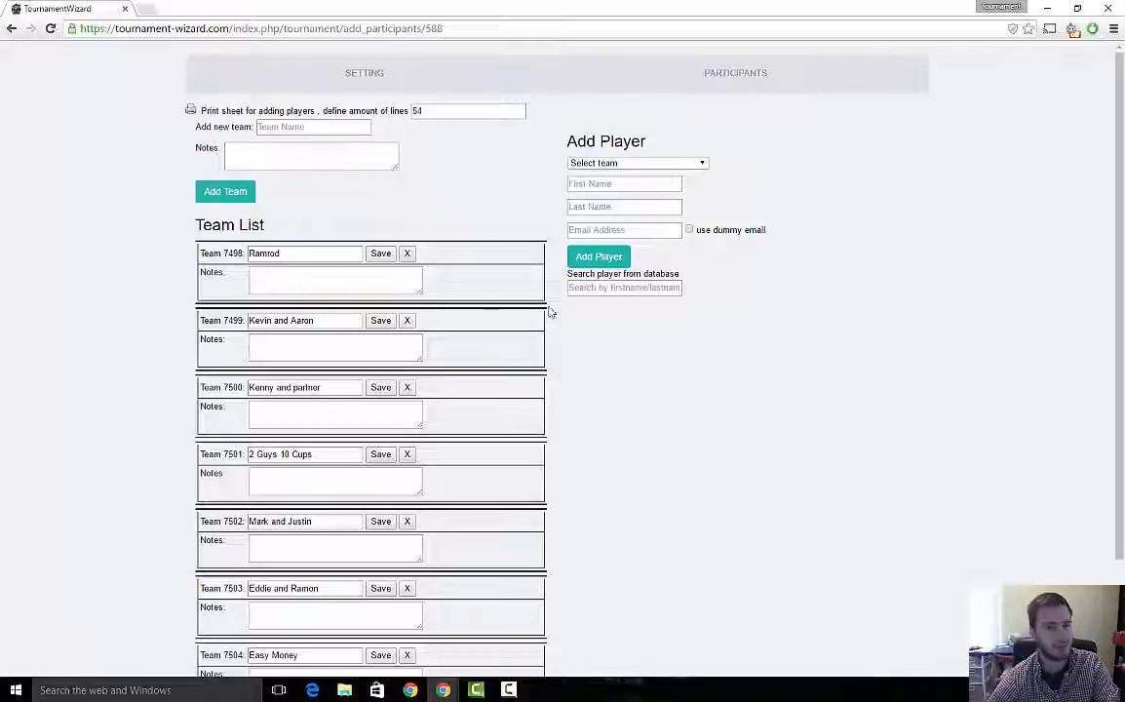
- Add a new team named Splash Bros to the tournament
{"action": "type", "text": "Sp"}
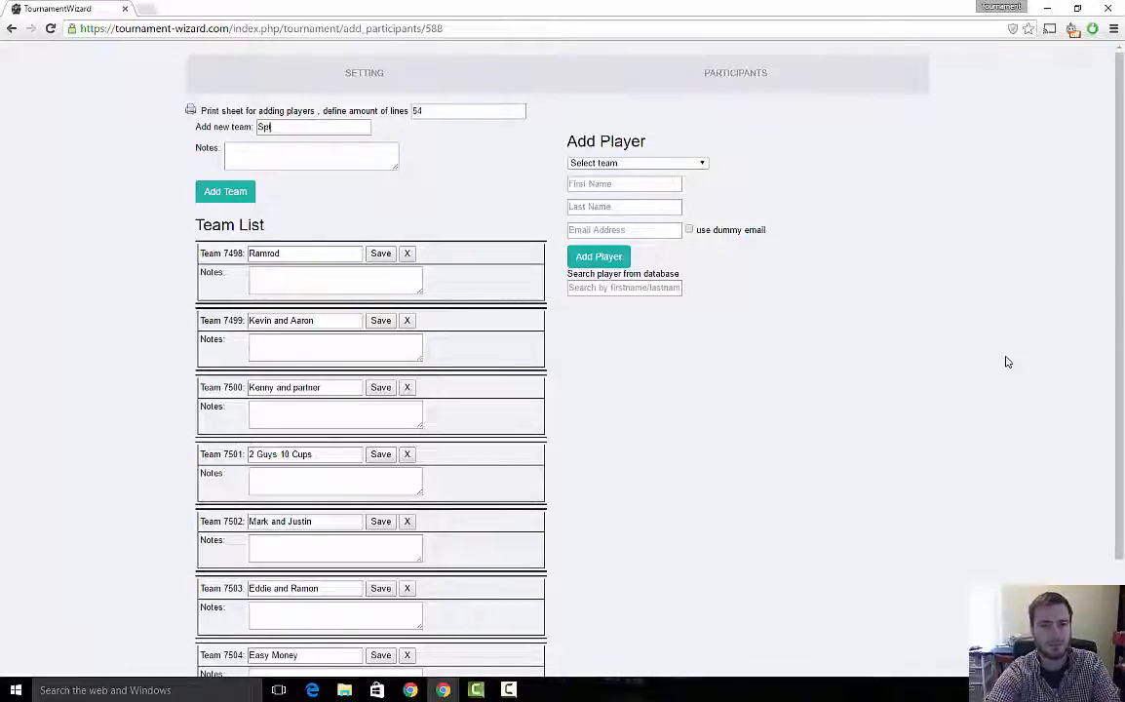
{"action": "type", "text": "lash Bros"}
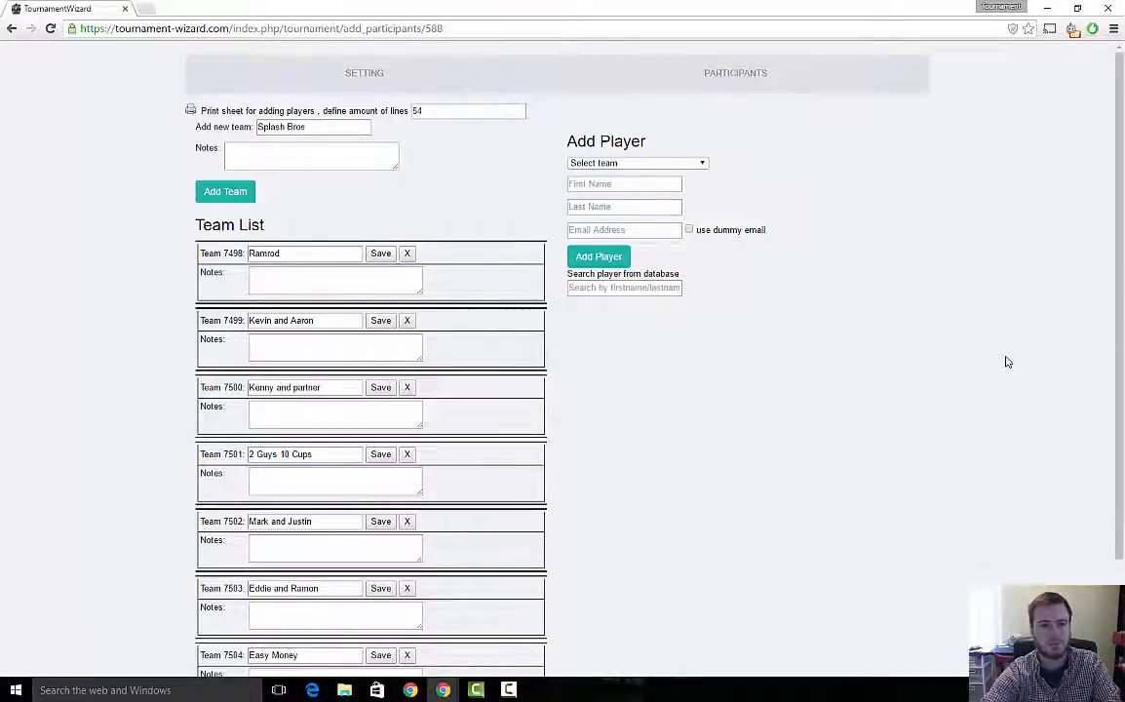
{"action": "key", "text": "Return"}
- Add four more teams named 1, 2, 3 and 4
{"action": "scroll", "coordinate": [850, 282], "scroll_direction": "down", "scroll_amount": 3}
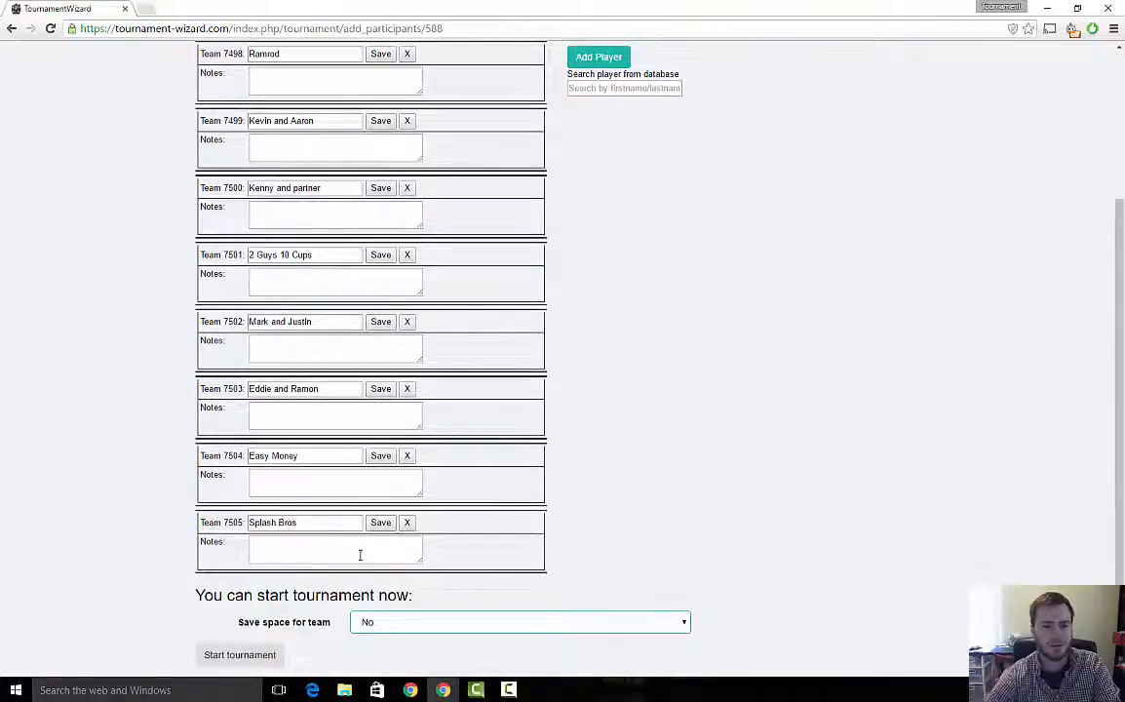
{"action": "scroll", "coordinate": [746, 575], "scroll_direction": "up", "scroll_amount": 3}
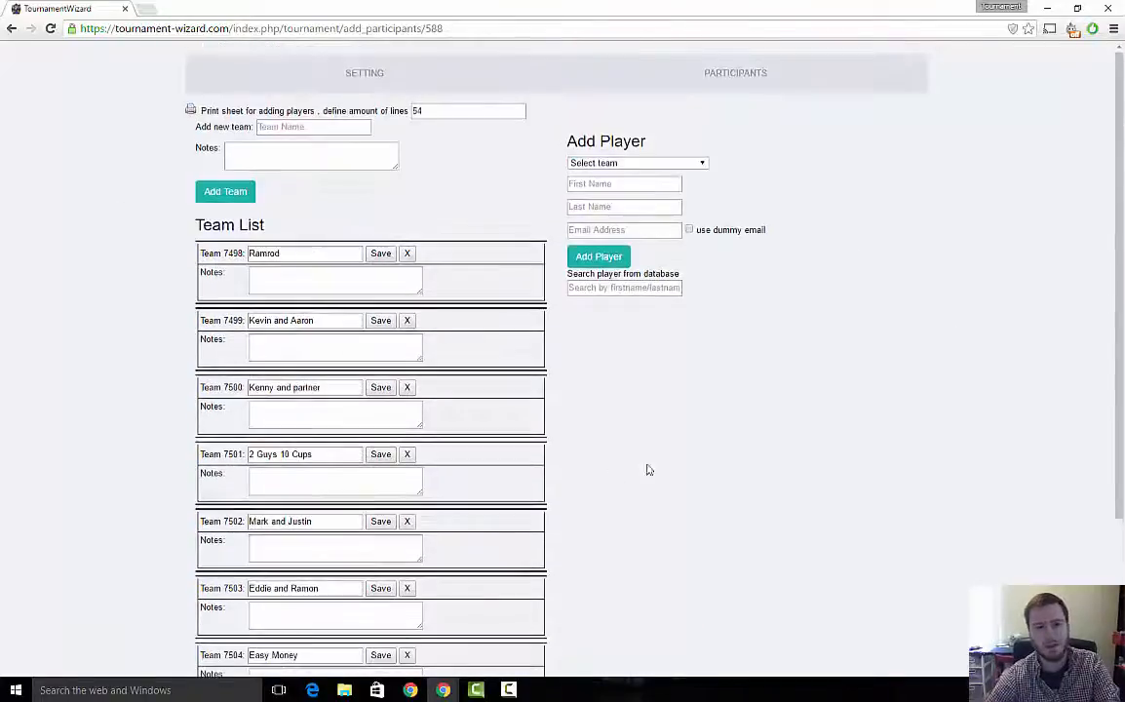
{"action": "scroll", "coordinate": [540, 377], "scroll_direction": "down", "scroll_amount": 2}
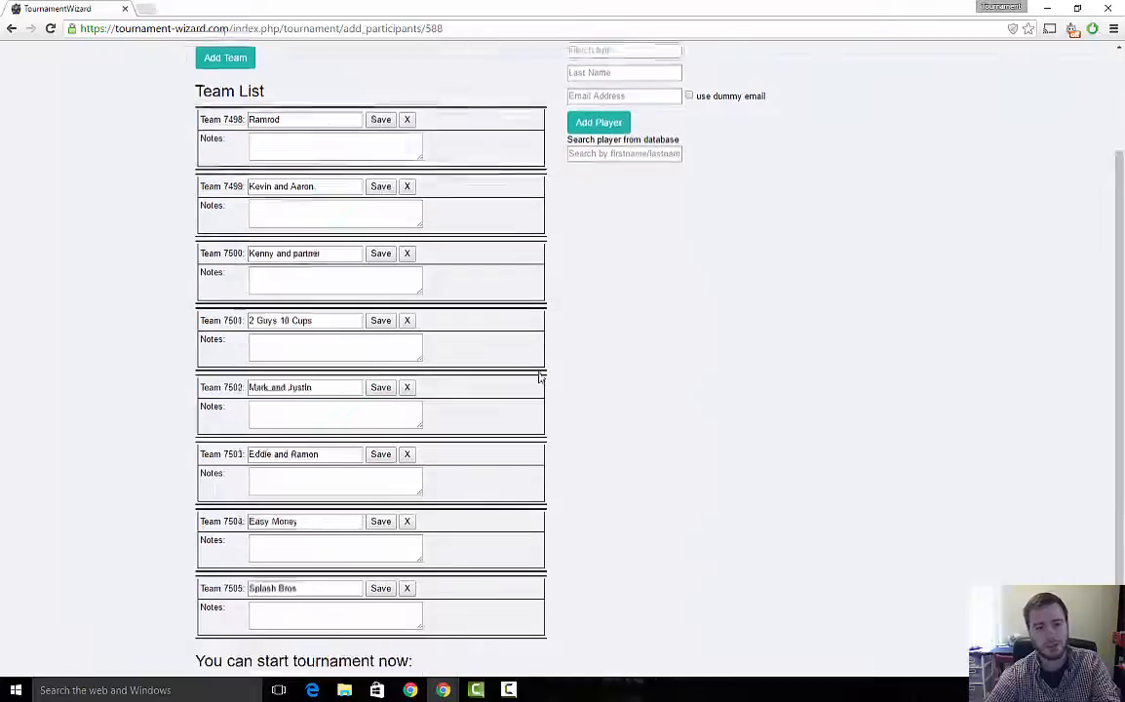
{"action": "scroll", "coordinate": [540, 377], "scroll_direction": "up", "scroll_amount": 2}
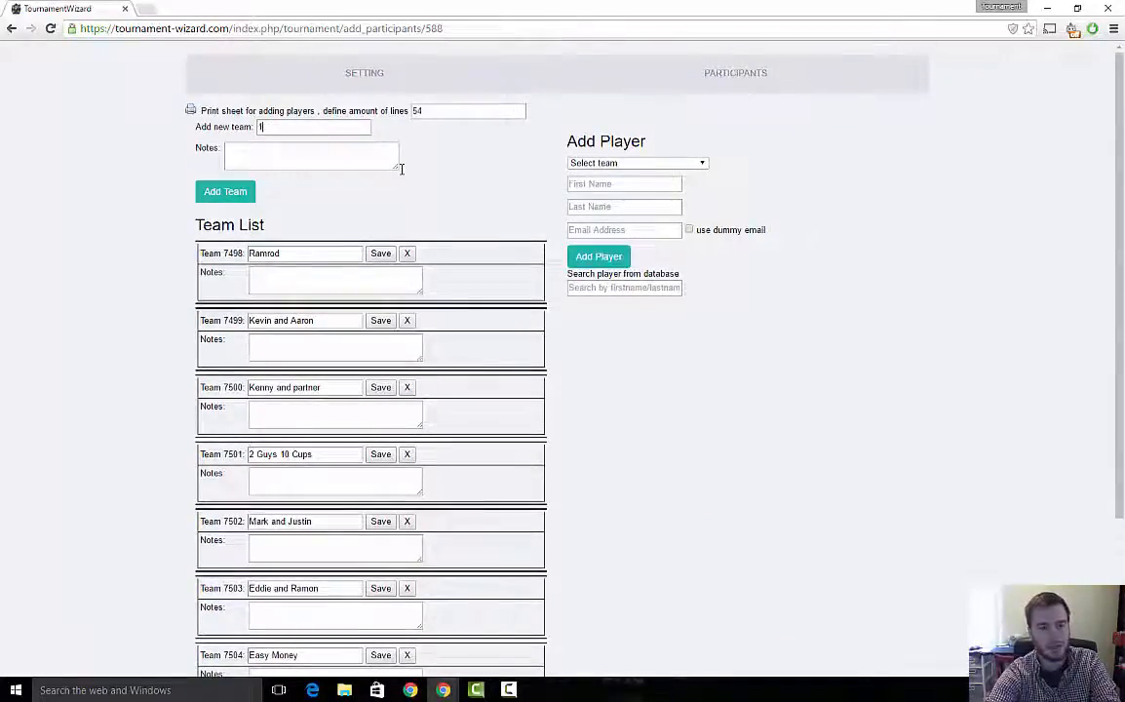
{"action": "key", "text": "Return"}
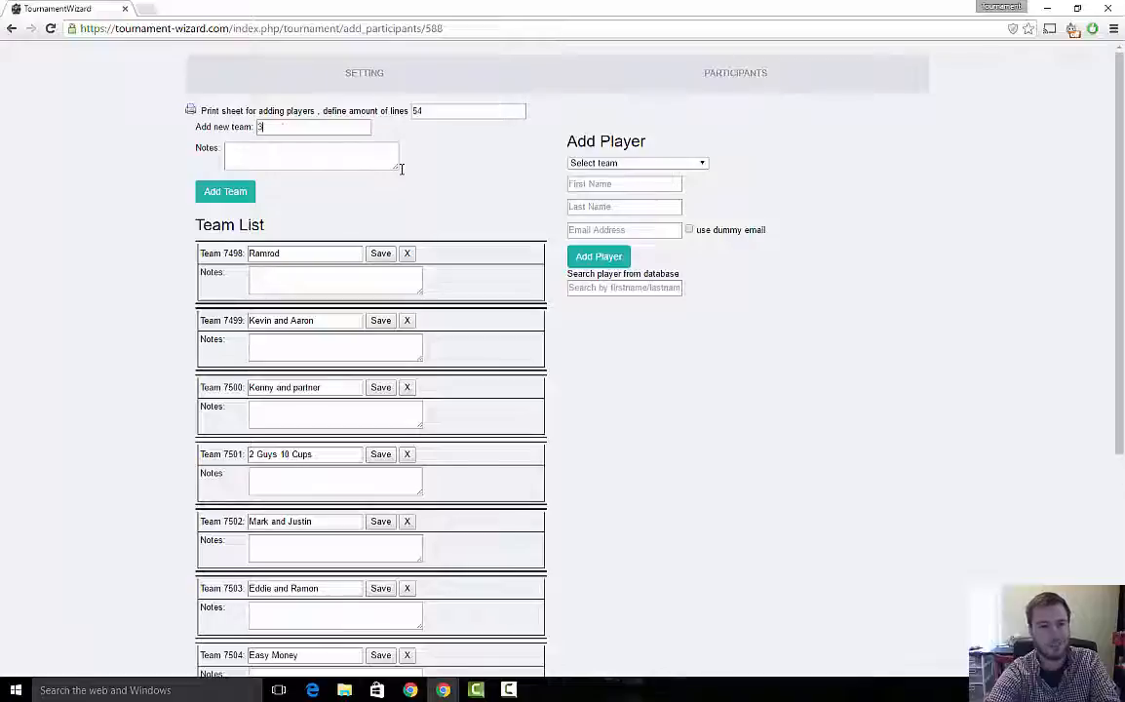
{"action": "type", "text": "3"}
{"action": "key", "text": "Return"}
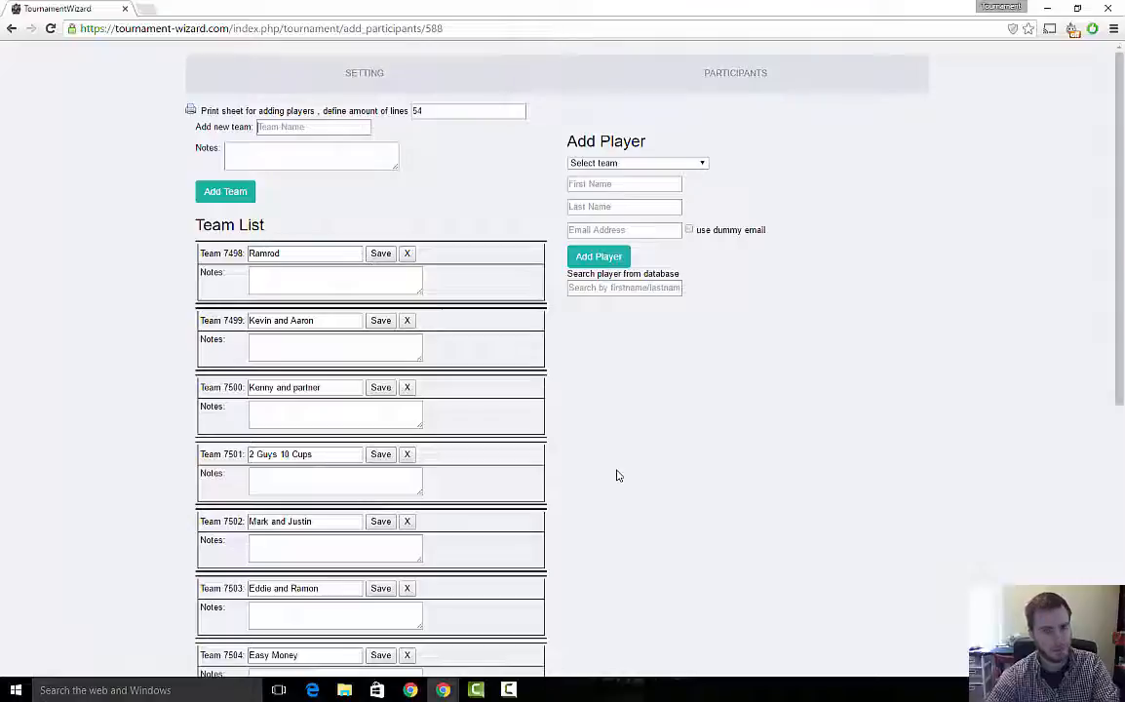
- Review the full team list and the start tournament section below it
{"action": "scroll", "coordinate": [644, 464], "scroll_direction": "down", "scroll_amount": 3}
{"action": "scroll", "coordinate": [650, 470], "scroll_direction": "down", "scroll_amount": 2}
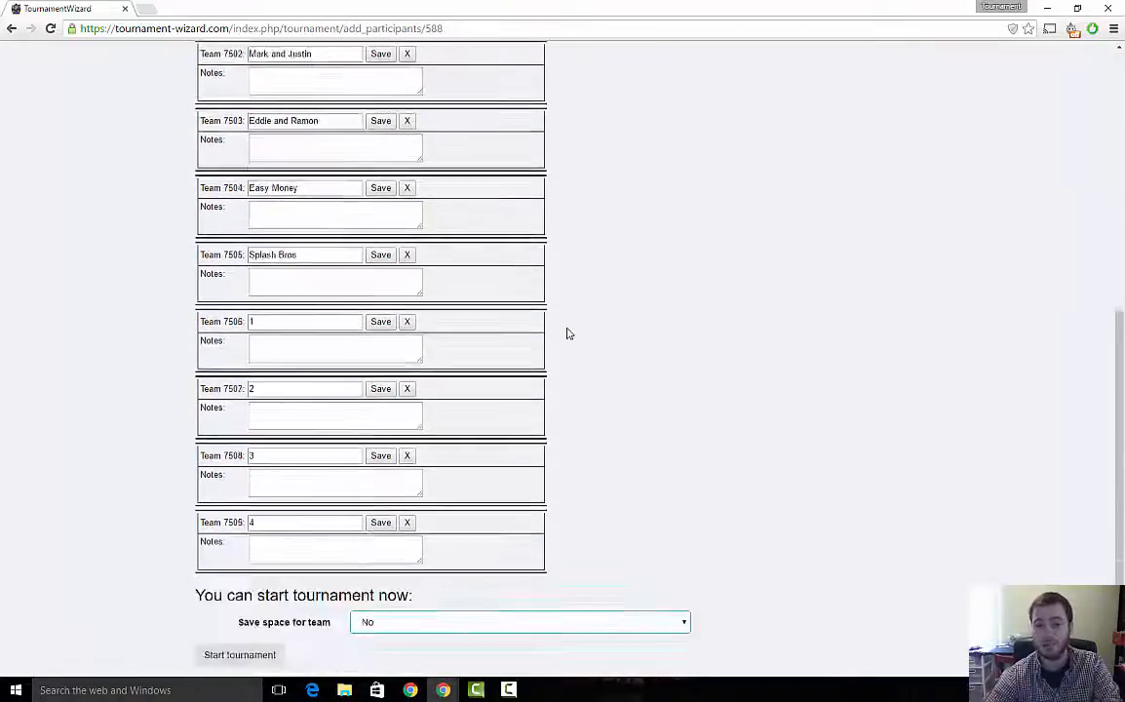
{"action": "scroll", "coordinate": [567, 331], "scroll_direction": "up", "scroll_amount": 3}
{"action": "scroll", "coordinate": [380, 261], "scroll_direction": "down", "scroll_amount": 3}
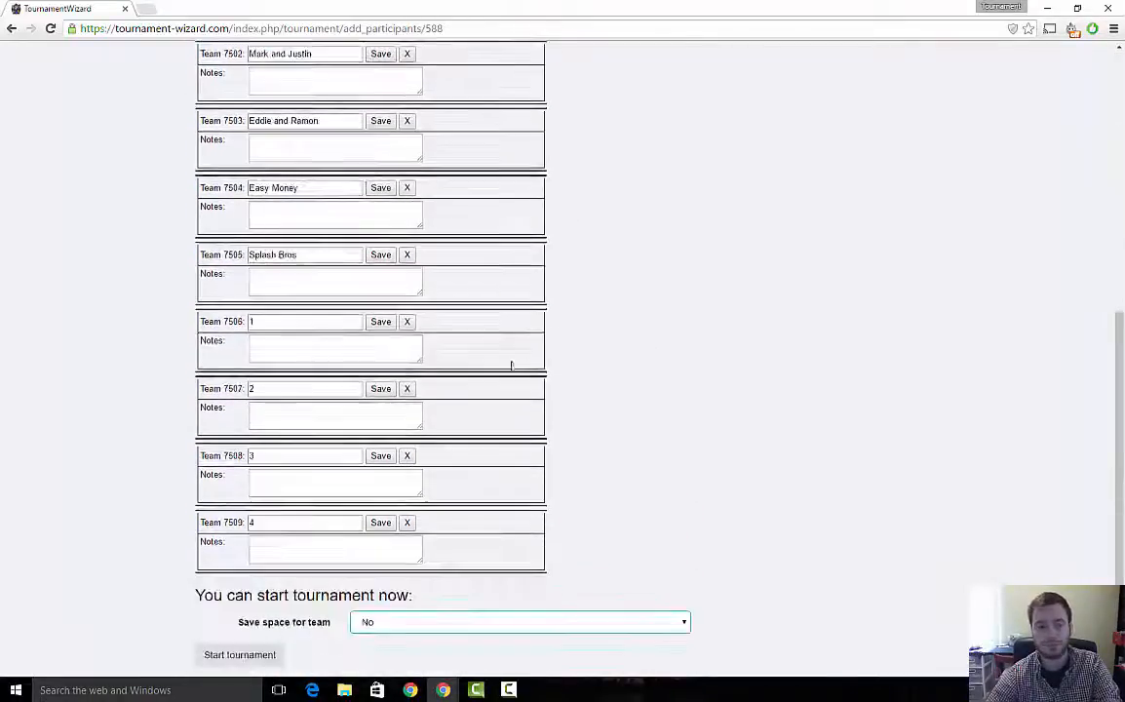
- Start the tournament and rearrange the bracket so Ramrod, 2 Guys 10 Cups, Kevin and Aaron, and Kenny and partner play first-round games
{"action": "left_click", "coordinate": [244, 656]}
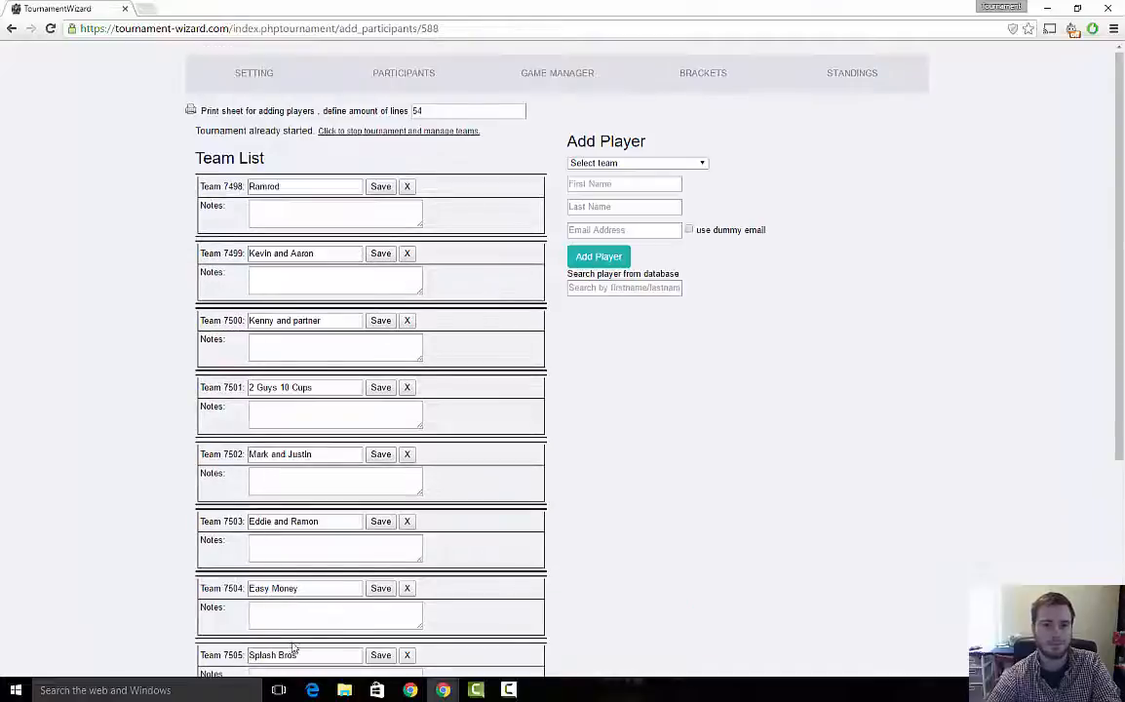
{"action": "left_click", "coordinate": [706, 86]}
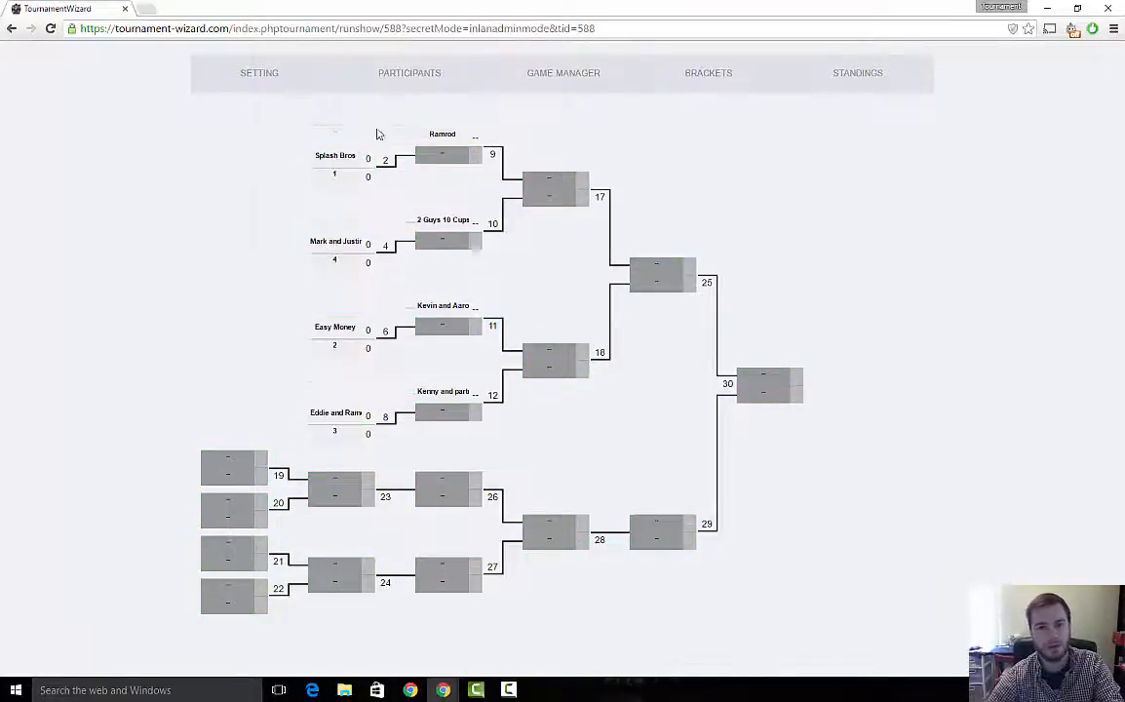
{"action": "left_click_drag", "start_coordinate": [331, 181], "coordinate": [332, 181]}
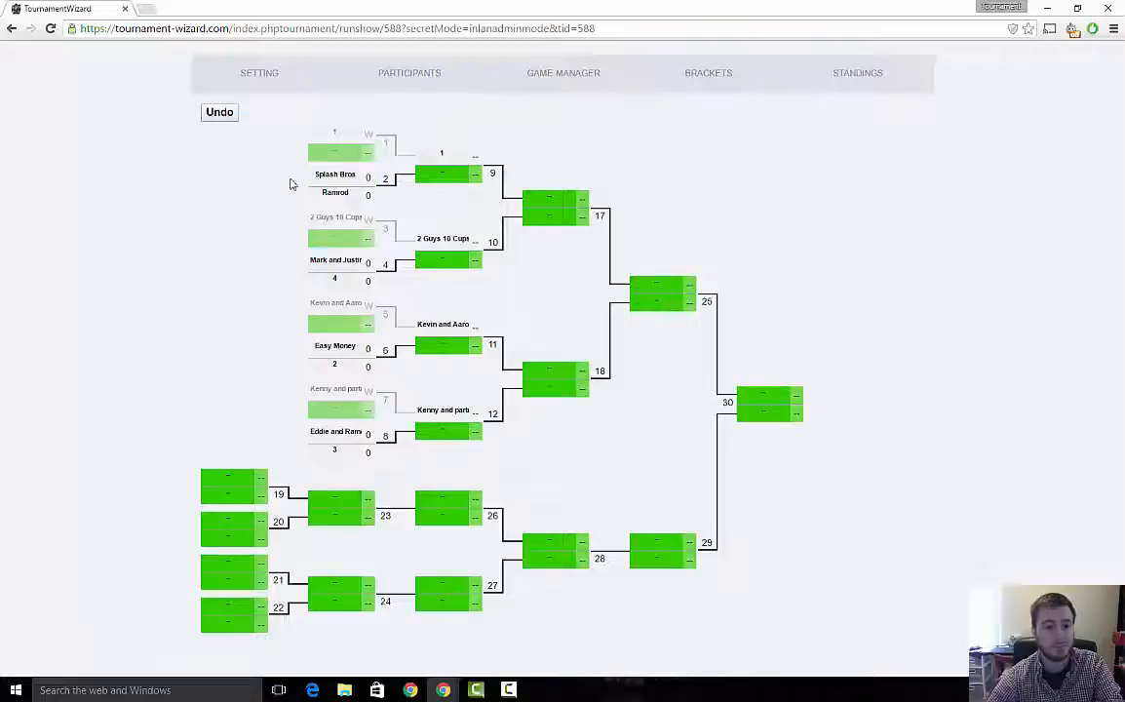
{"action": "left_click_drag", "start_coordinate": [331, 275], "coordinate": [334, 222]}
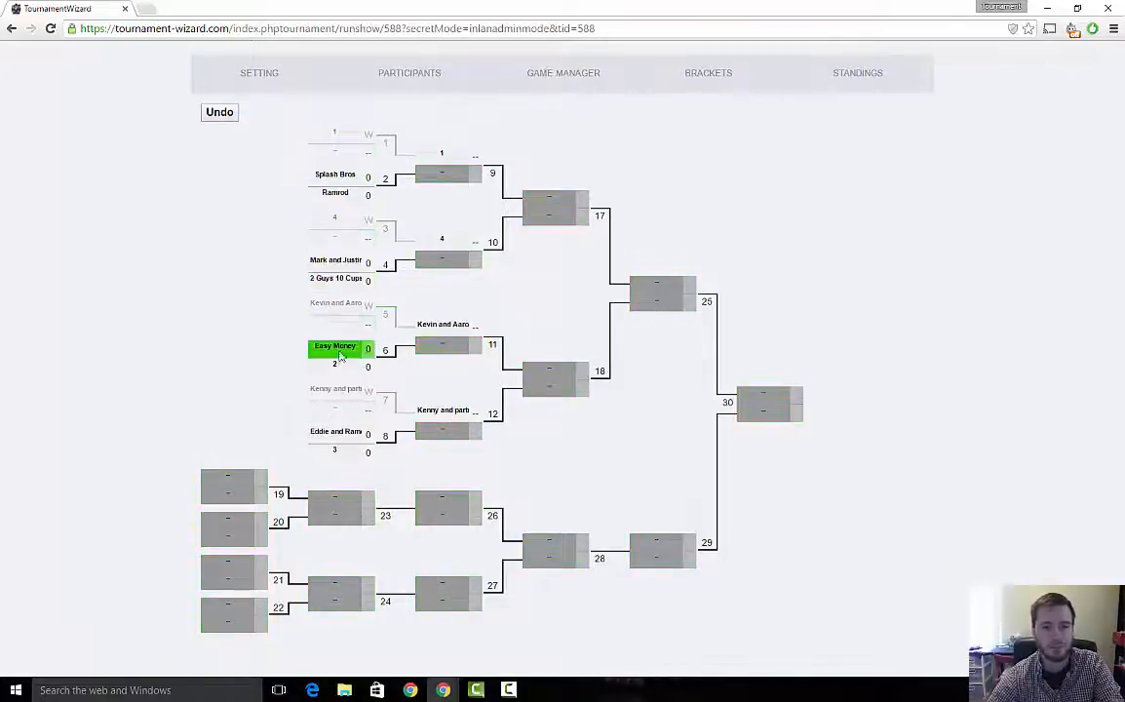
{"action": "left_click_drag", "start_coordinate": [335, 366], "coordinate": [340, 315]}
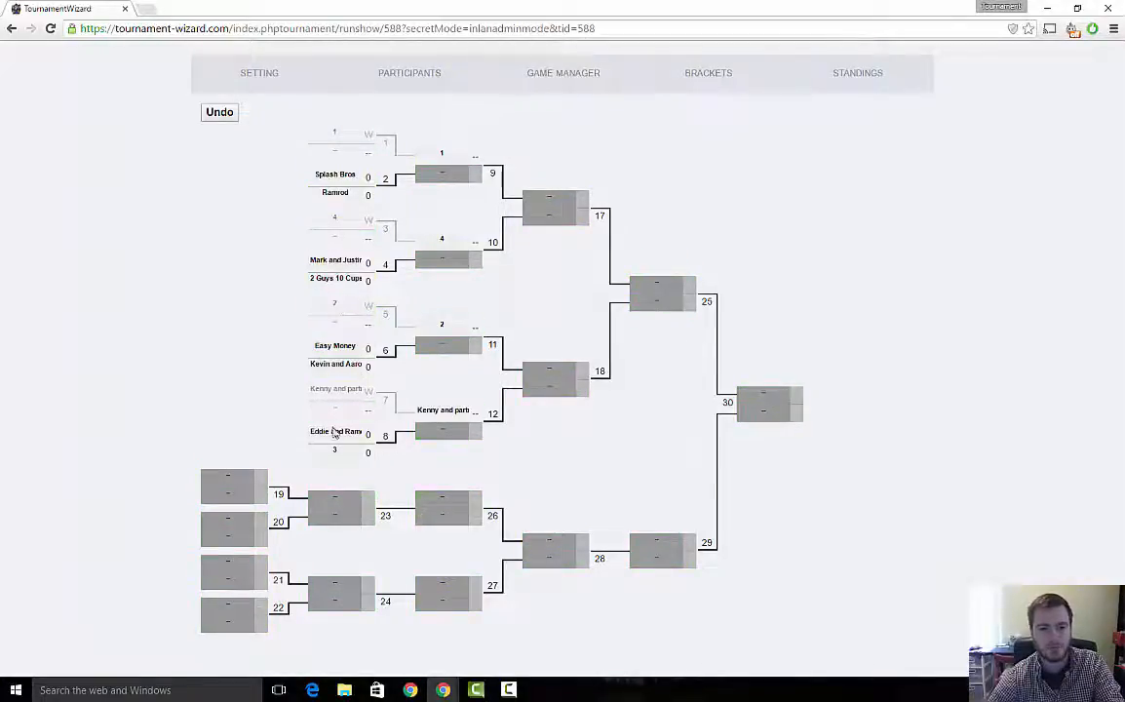
{"action": "left_click_drag", "start_coordinate": [335, 449], "coordinate": [334, 395]}
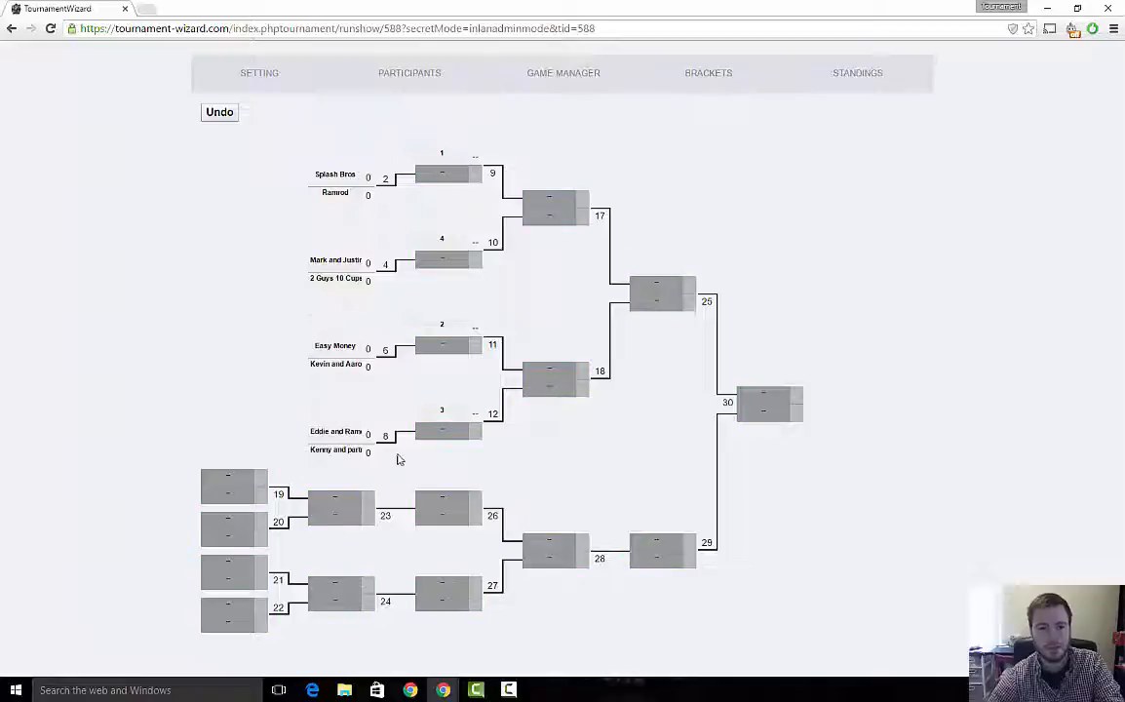
- Add playing areas in the game manager until there are six
{"action": "left_click", "coordinate": [558, 82]}
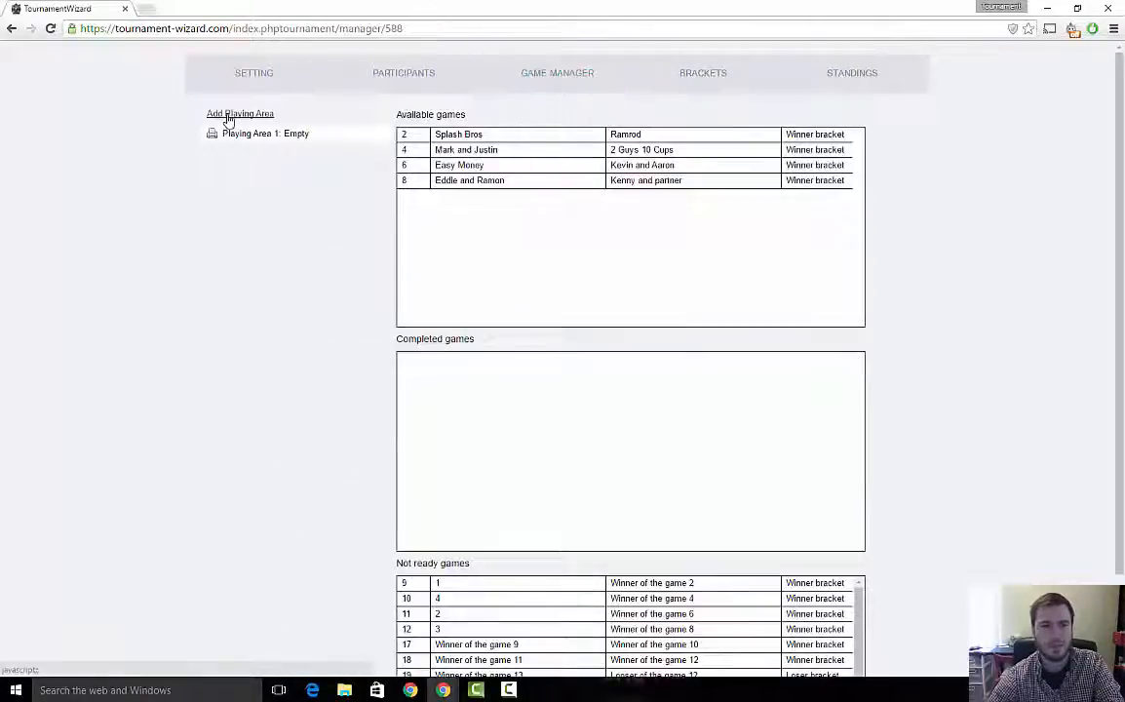
{"action": "left_click", "coordinate": [249, 115]}
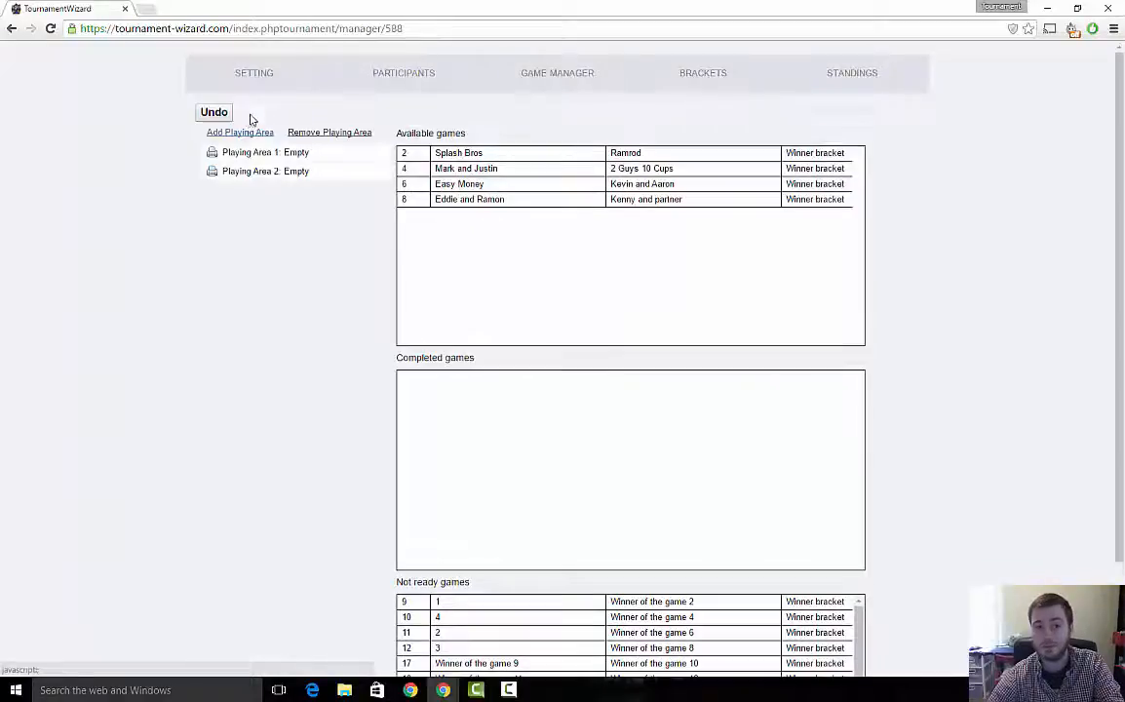
{"action": "left_click", "coordinate": [247, 134]}
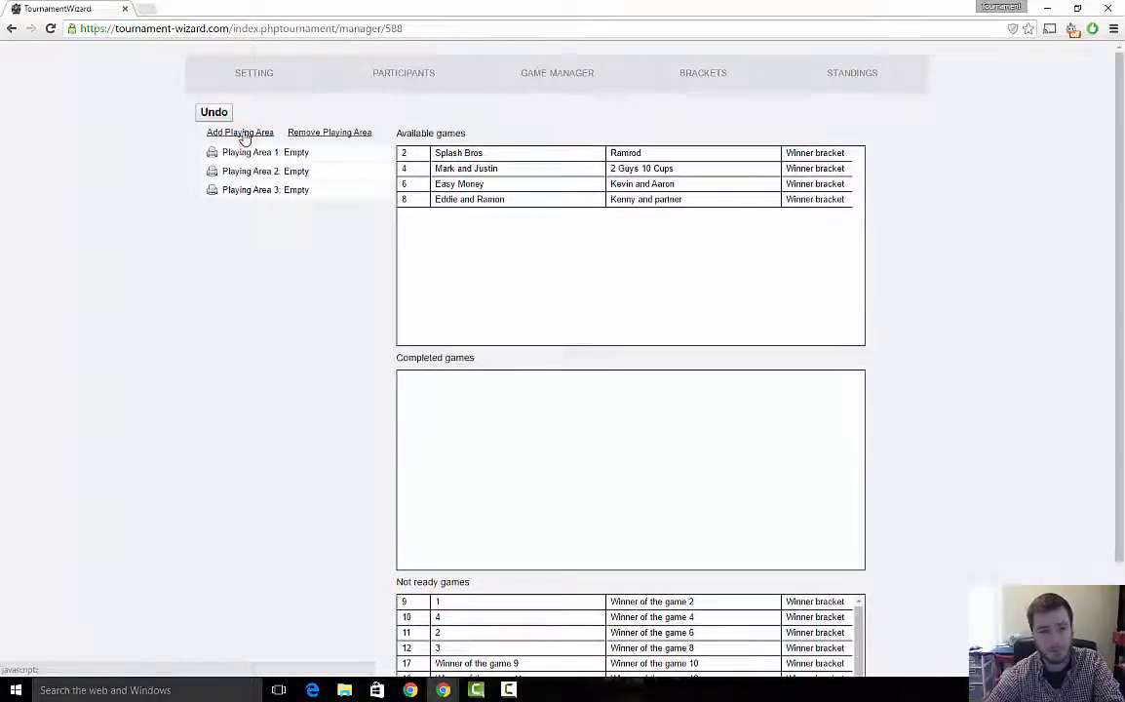
{"action": "left_click", "coordinate": [242, 134]}
{"action": "left_click", "coordinate": [242, 134]}
{"action": "left_click", "coordinate": [242, 134]}
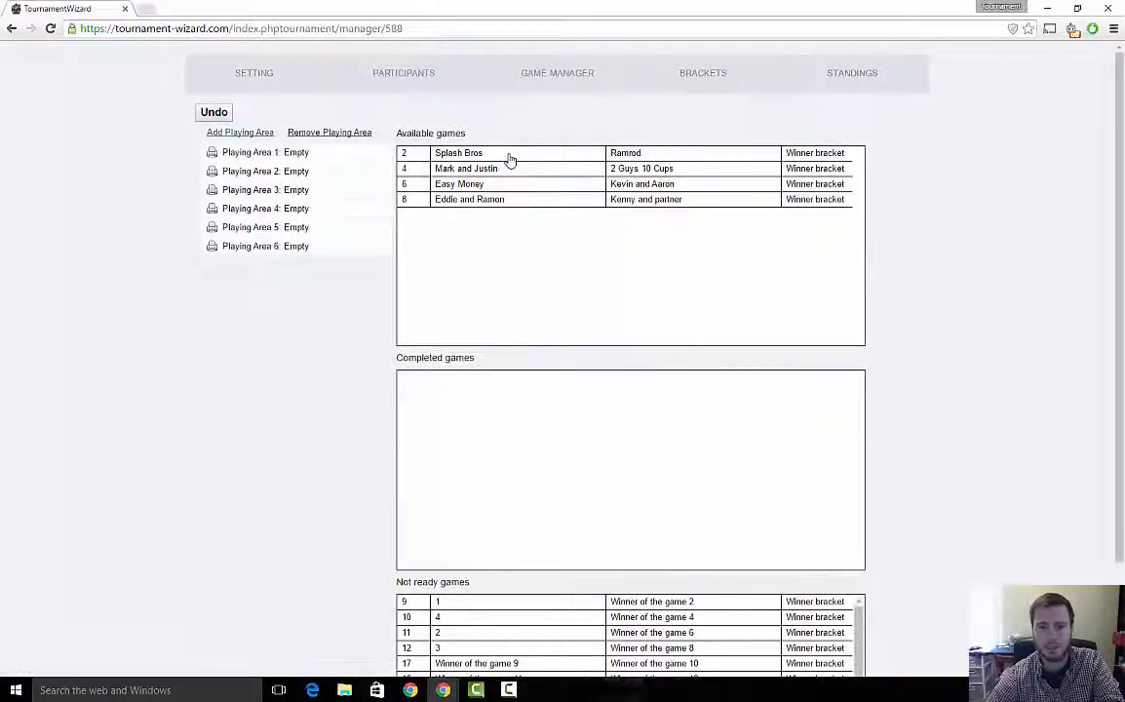
- Assign the four available games to Playing Areas 1 through 4
{"action": "left_click_drag", "start_coordinate": [509, 158], "coordinate": [226, 156]}
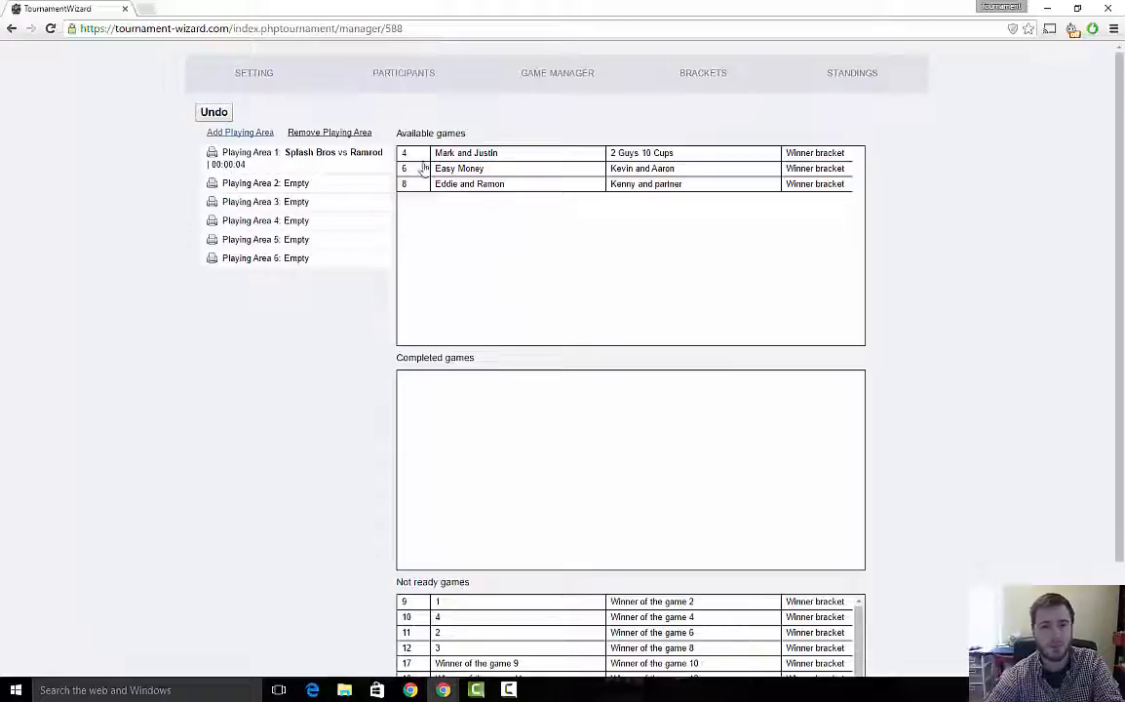
{"action": "left_click_drag", "start_coordinate": [435, 153], "coordinate": [166, 244]}
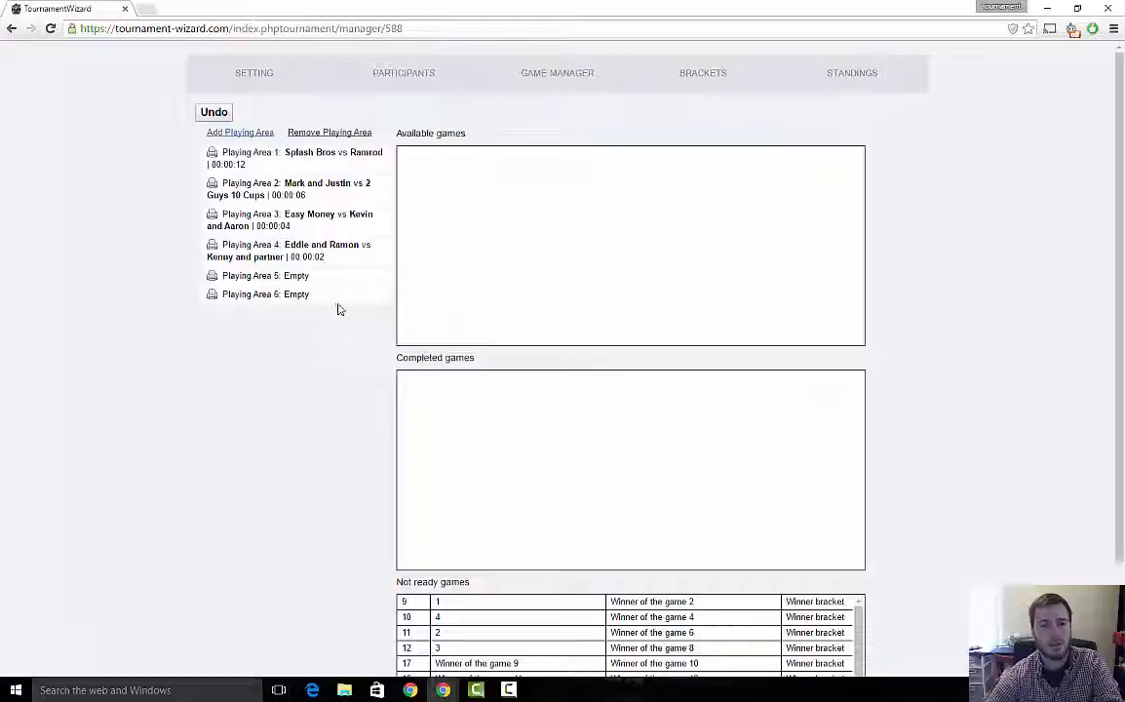
- Record a win for Splash Bros over Ramrod and view the updated bracket
{"action": "left_click", "coordinate": [285, 159]}
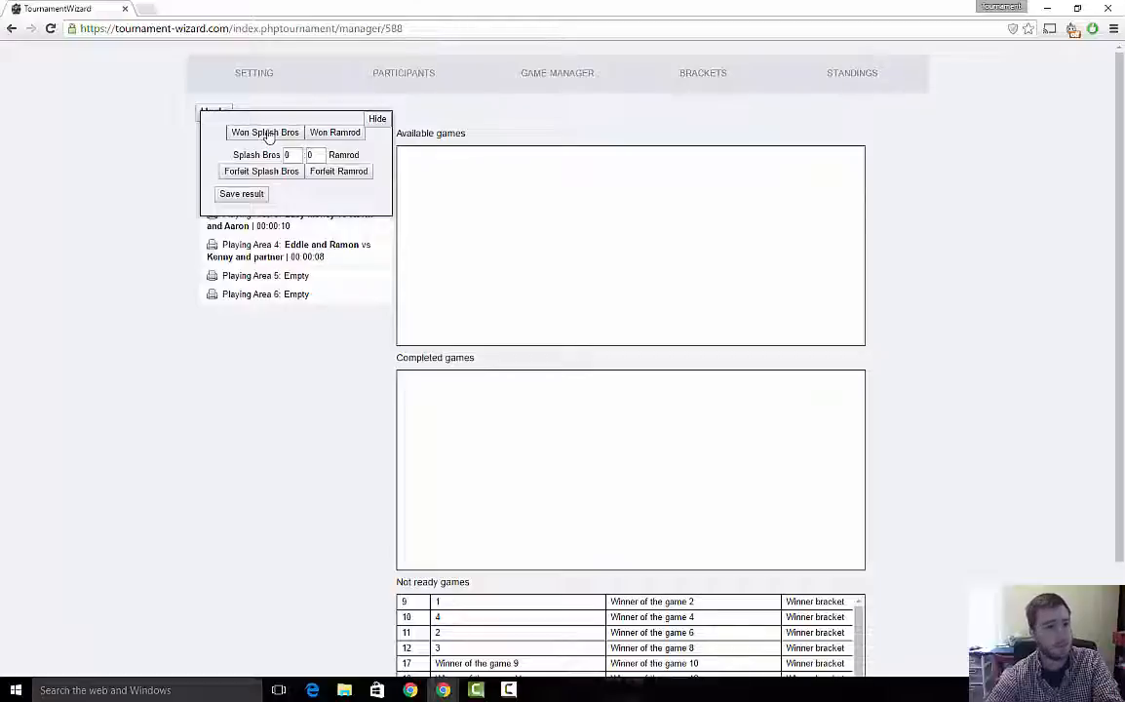
{"action": "left_click", "coordinate": [267, 134]}
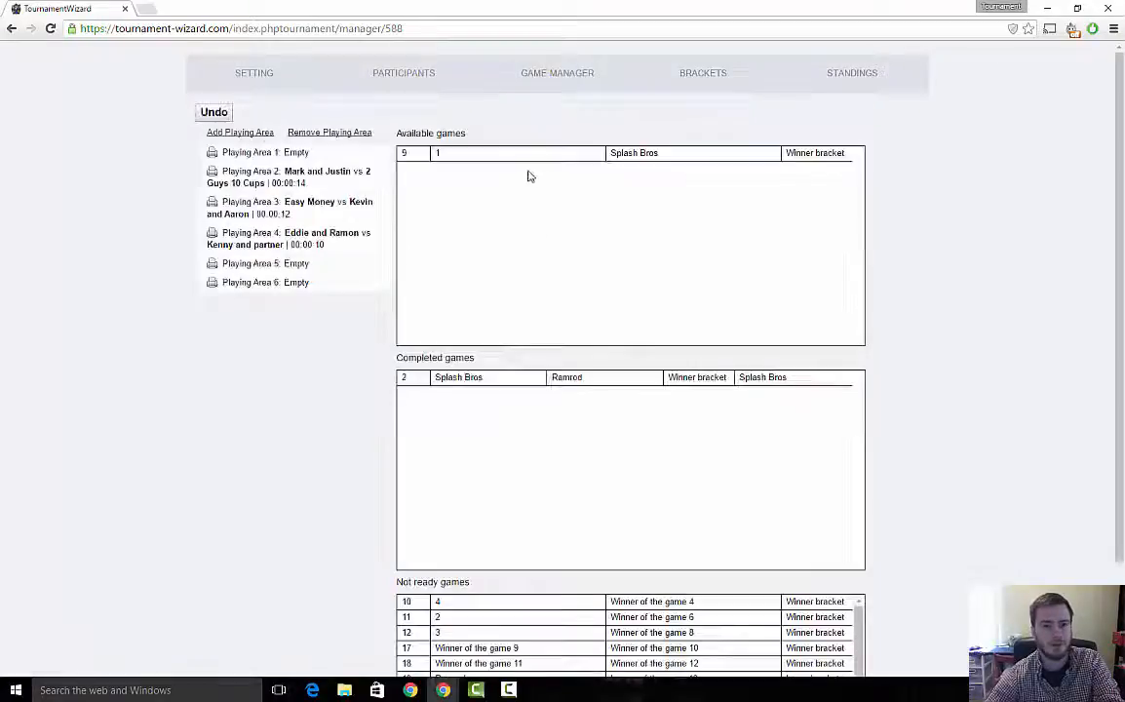
{"action": "left_click", "coordinate": [709, 82]}
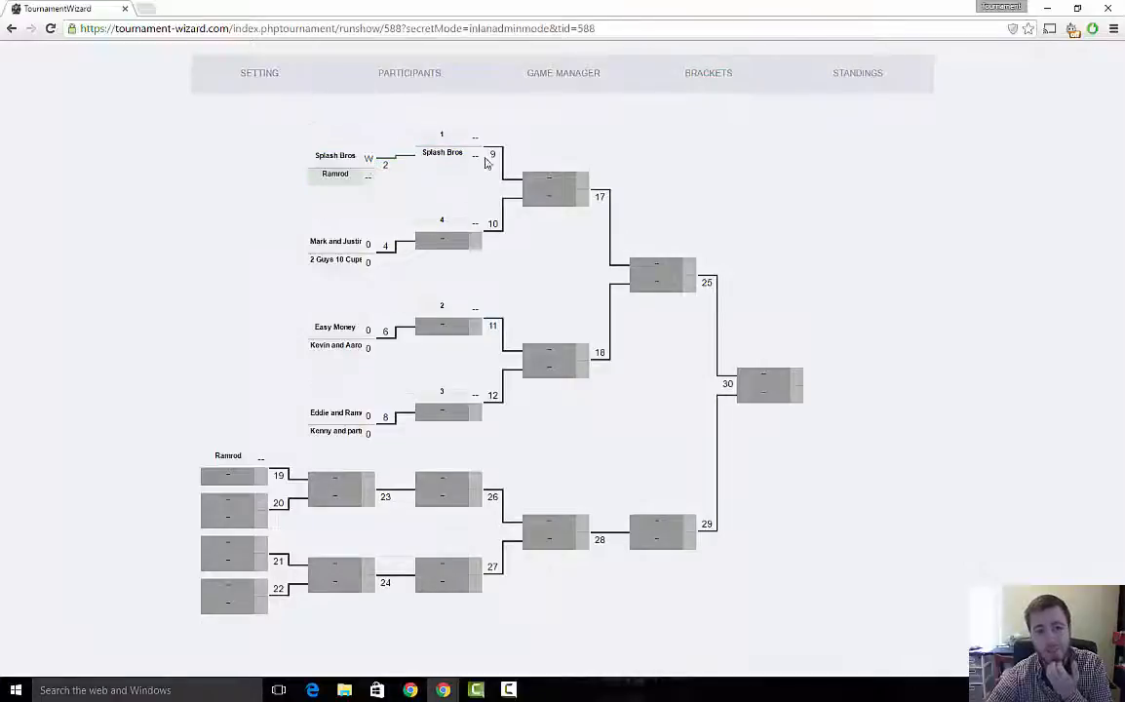
- Assign the game between 1 and Splash Bros to Playing Area 1 and record a forfeit by team 1
{"action": "left_click", "coordinate": [558, 85]}
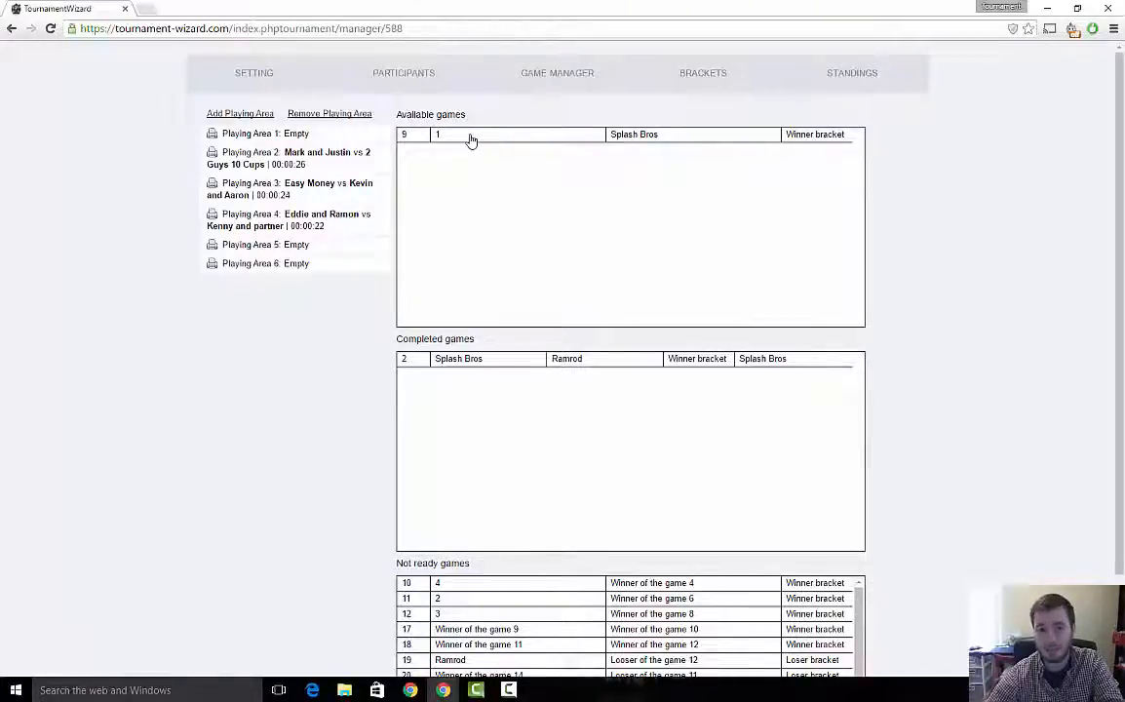
{"action": "left_click_drag", "start_coordinate": [547, 143], "coordinate": [258, 144]}
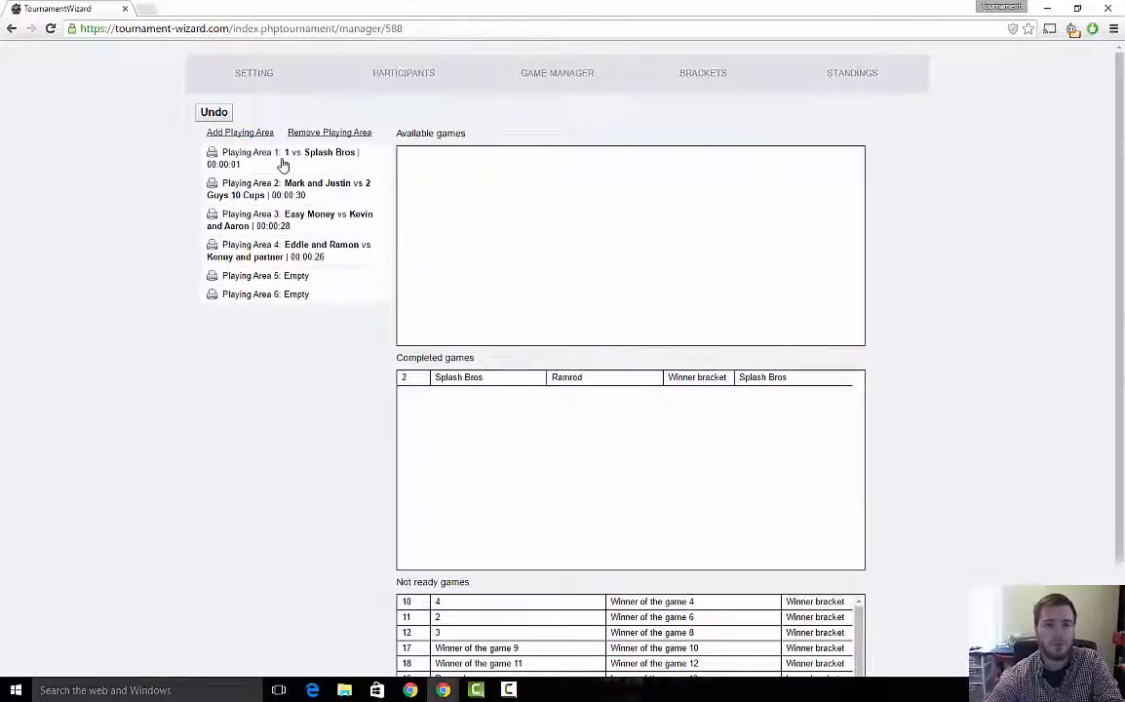
{"action": "left_click", "coordinate": [293, 164]}
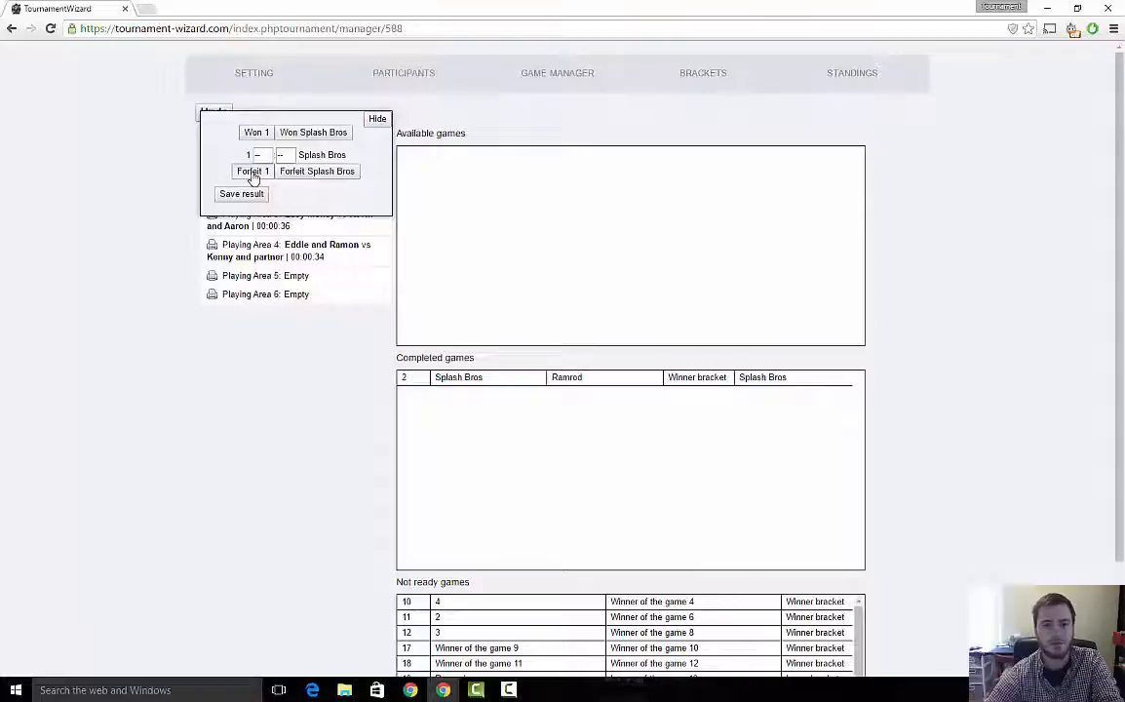
{"action": "left_click", "coordinate": [251, 174]}
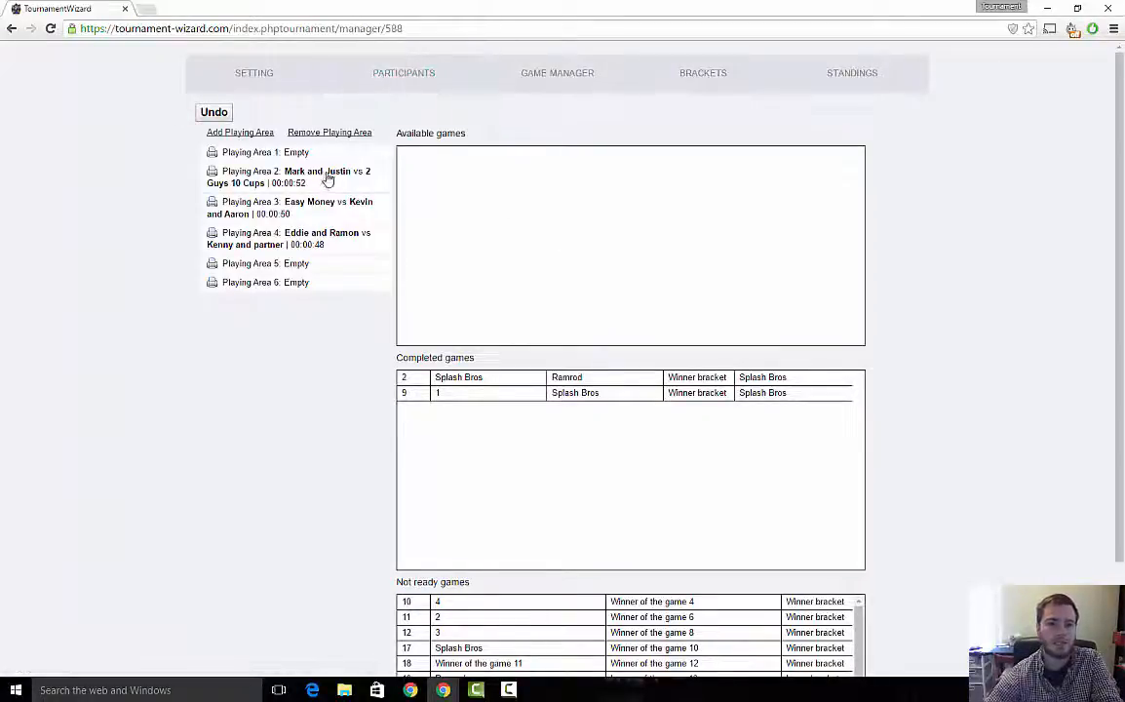
- Rename the team Mark and Justin to 256 in the participants list
{"action": "left_click", "coordinate": [434, 82]}
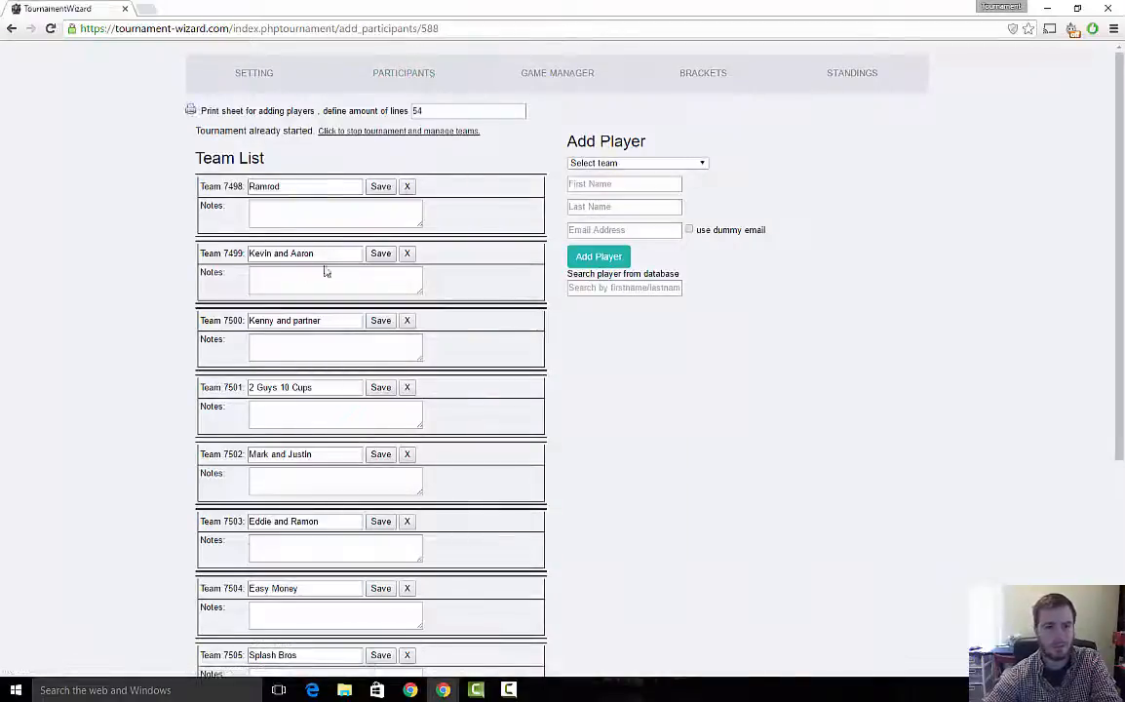
{"action": "left_click_drag", "start_coordinate": [313, 454], "coordinate": [212, 451]}
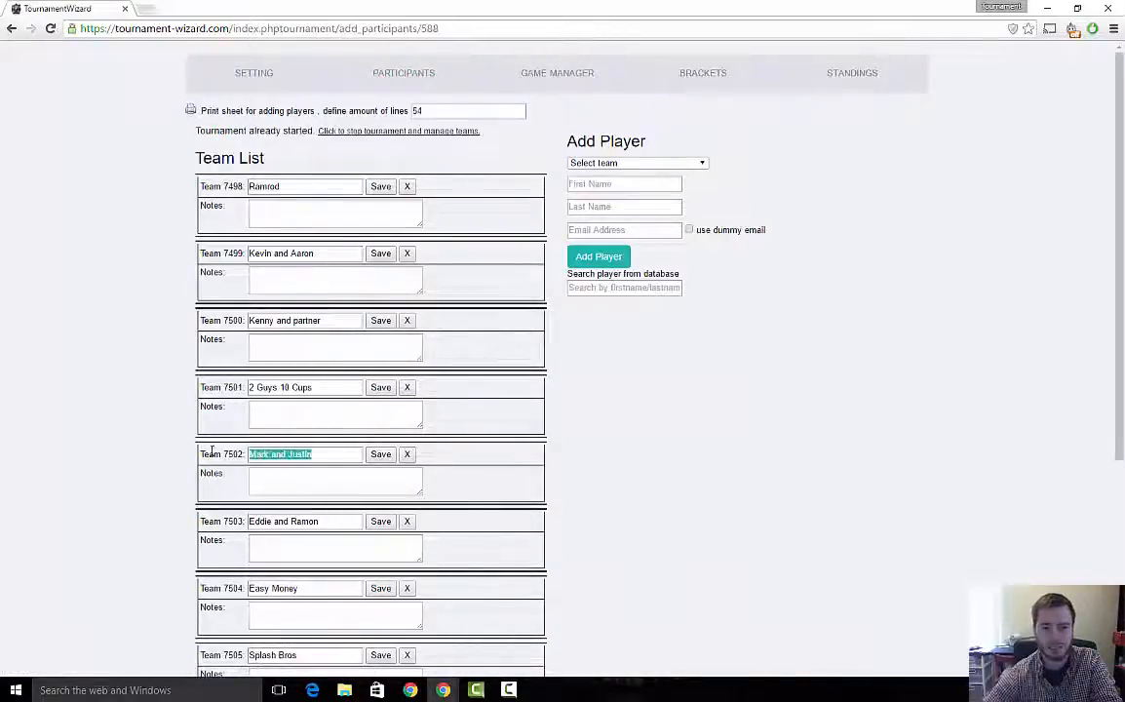
{"action": "type", "text": "25"}
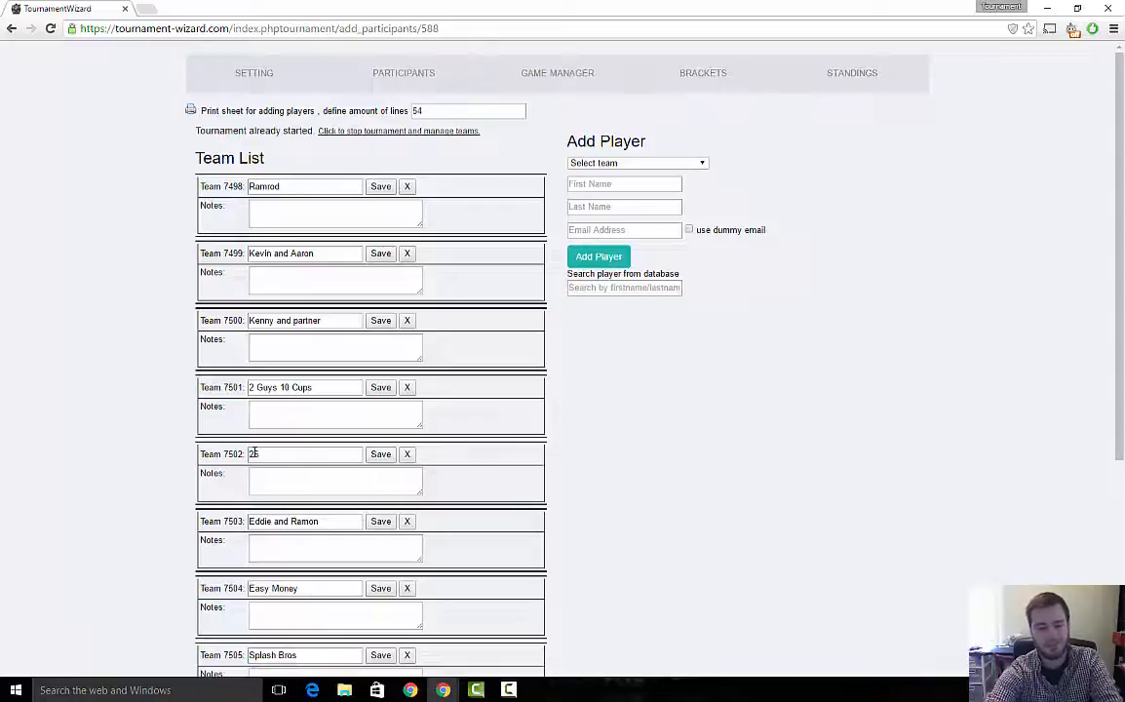
{"action": "type", "text": "6"}
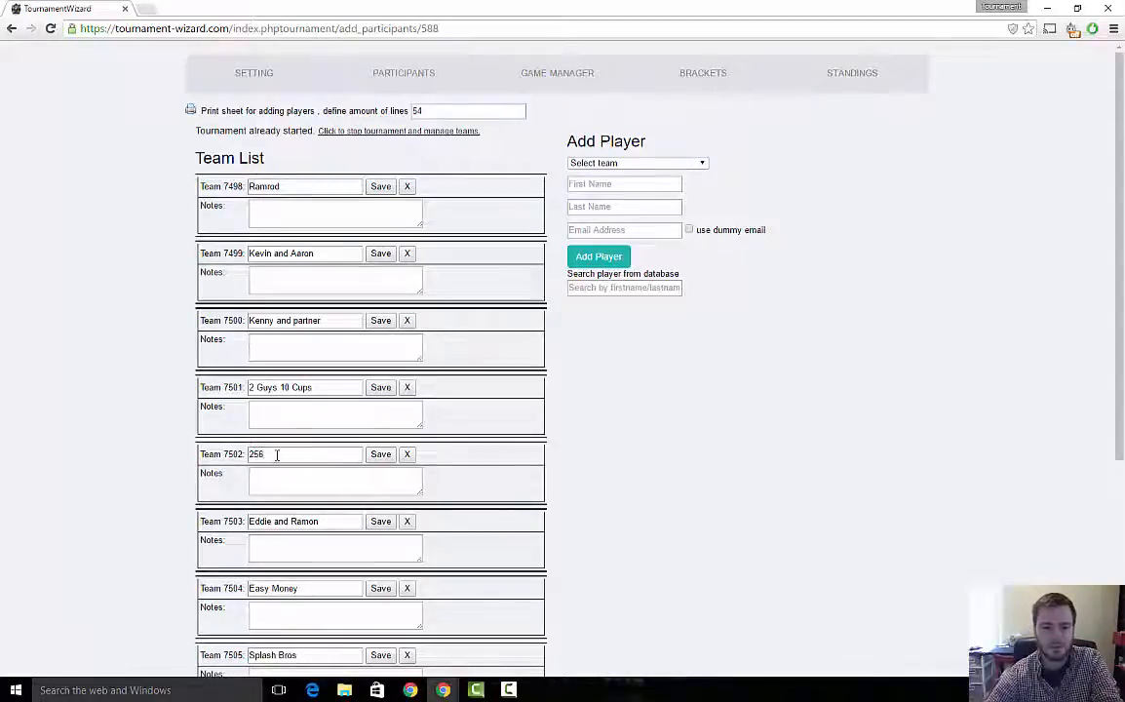
{"action": "left_click", "coordinate": [380, 459]}
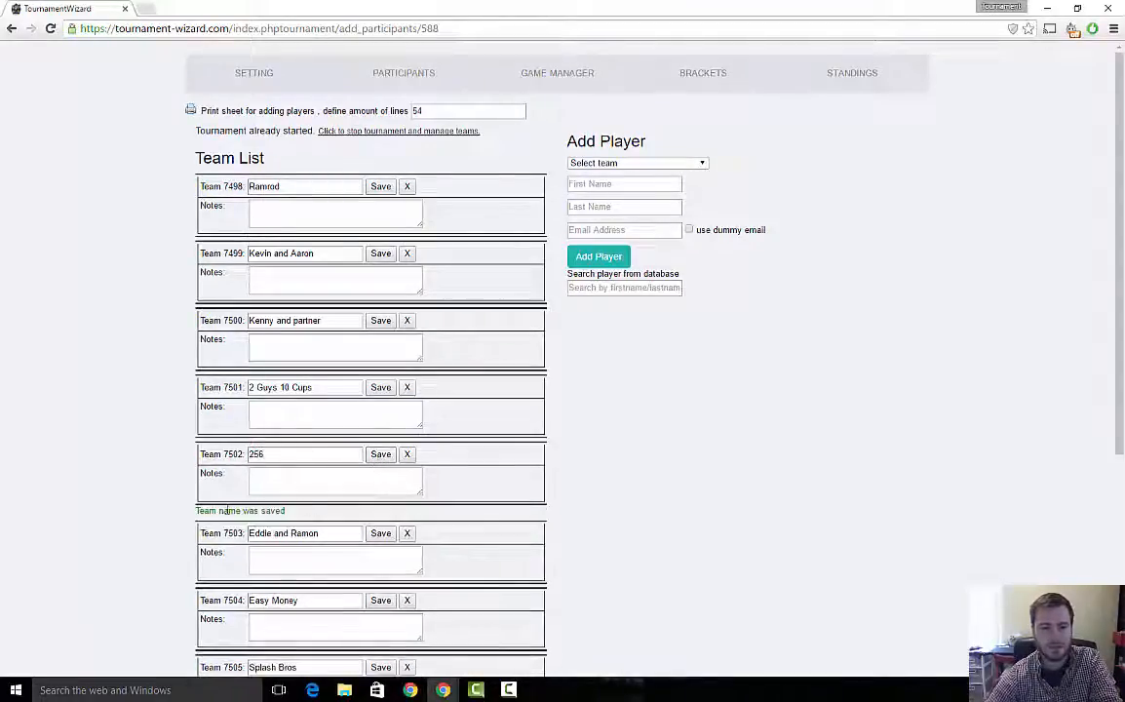
- Record a win for 256 over 2 Guys 10 Cups in the game manager
{"action": "left_click", "coordinate": [567, 85]}
{"action": "left_click", "coordinate": [283, 152]}
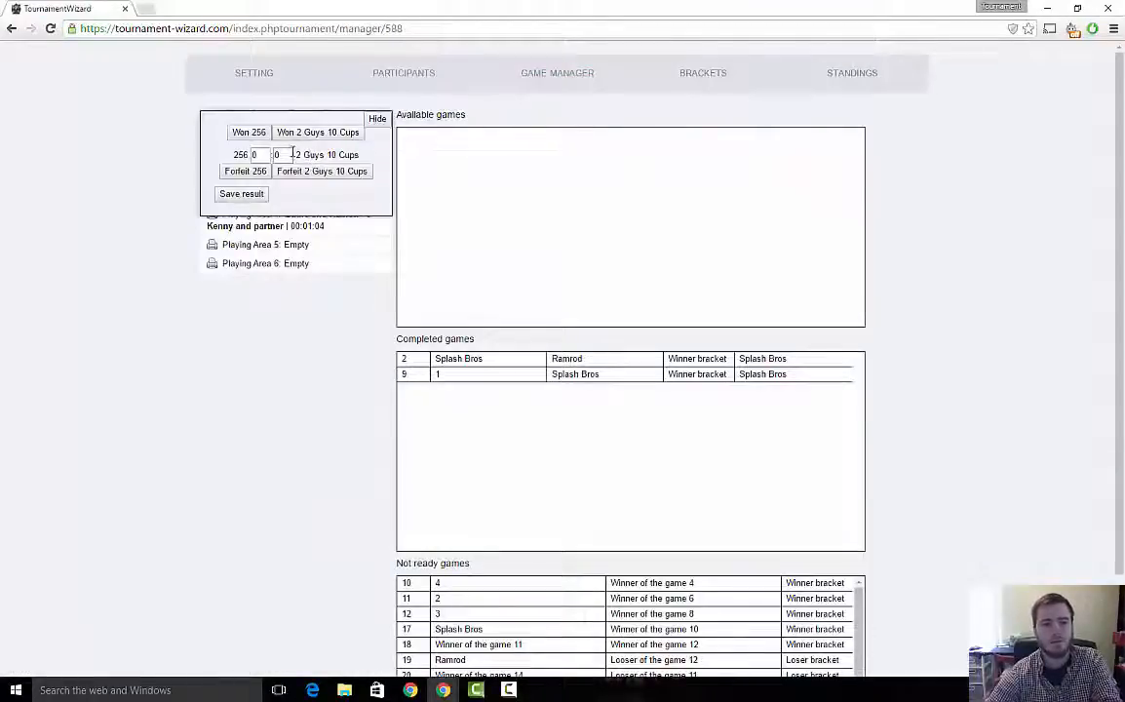
{"action": "left_click", "coordinate": [234, 130]}
- Record wins for Easy Money over Kevin and Aaron and for Eddie and Ramon over Kenny and partner
{"action": "left_click", "coordinate": [331, 190]}
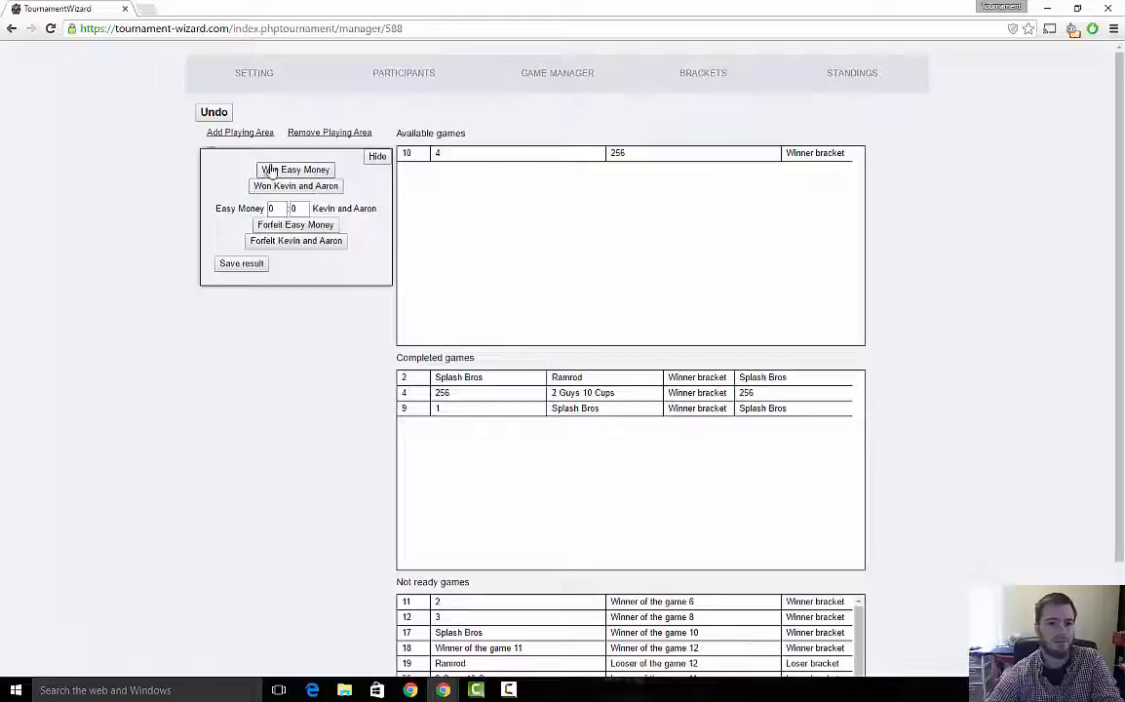
{"action": "left_click", "coordinate": [302, 170]}
{"action": "left_click", "coordinate": [302, 220]}
{"action": "left_click", "coordinate": [291, 190]}
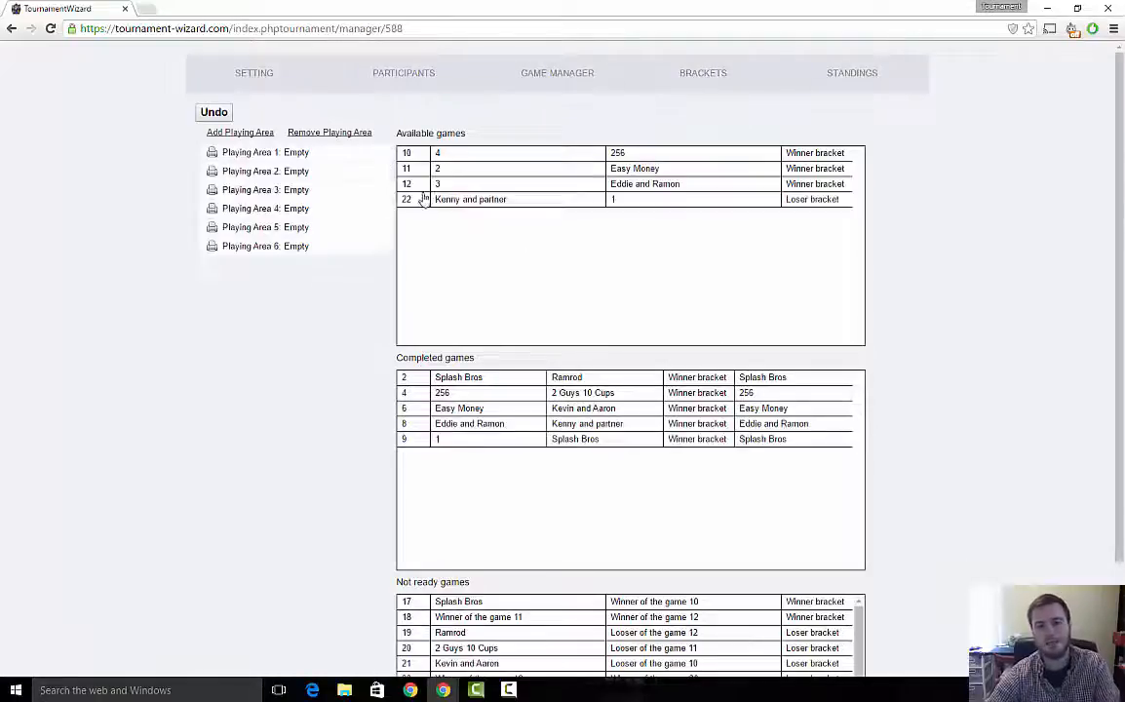
- Assign the game between 4 and 256 to Playing Area 1 and record a forfeit by team 4
{"action": "left_click_drag", "start_coordinate": [406, 158], "coordinate": [252, 155]}
{"action": "left_click", "coordinate": [260, 157]}
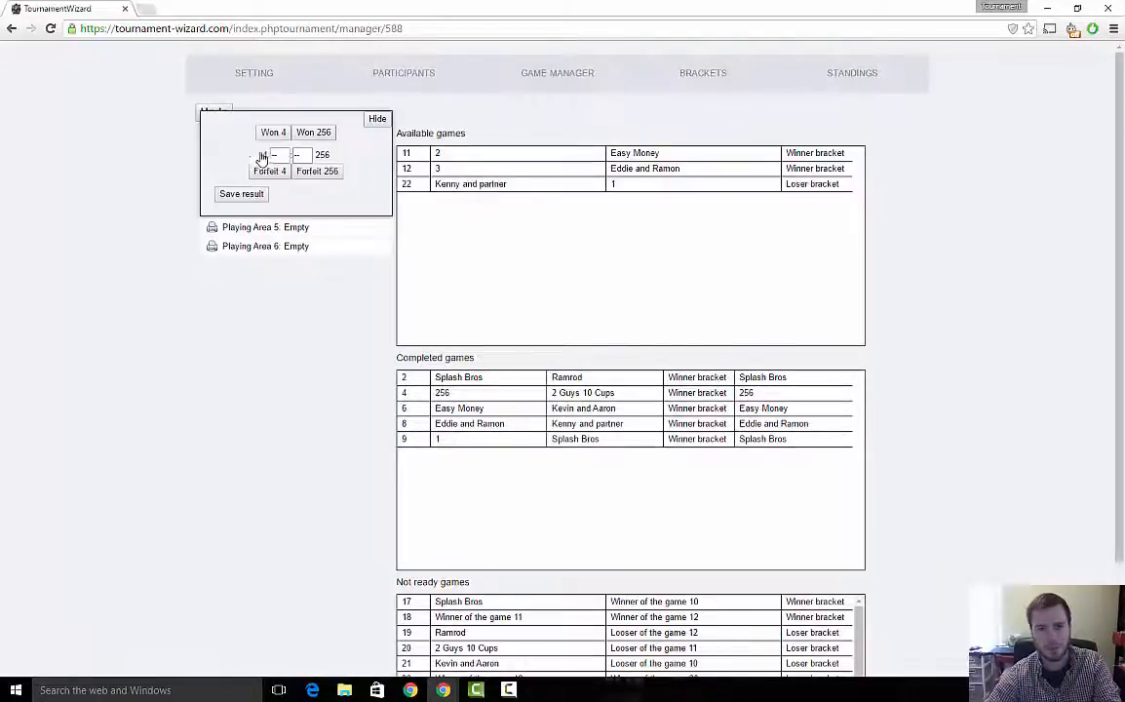
{"action": "left_click", "coordinate": [268, 173]}
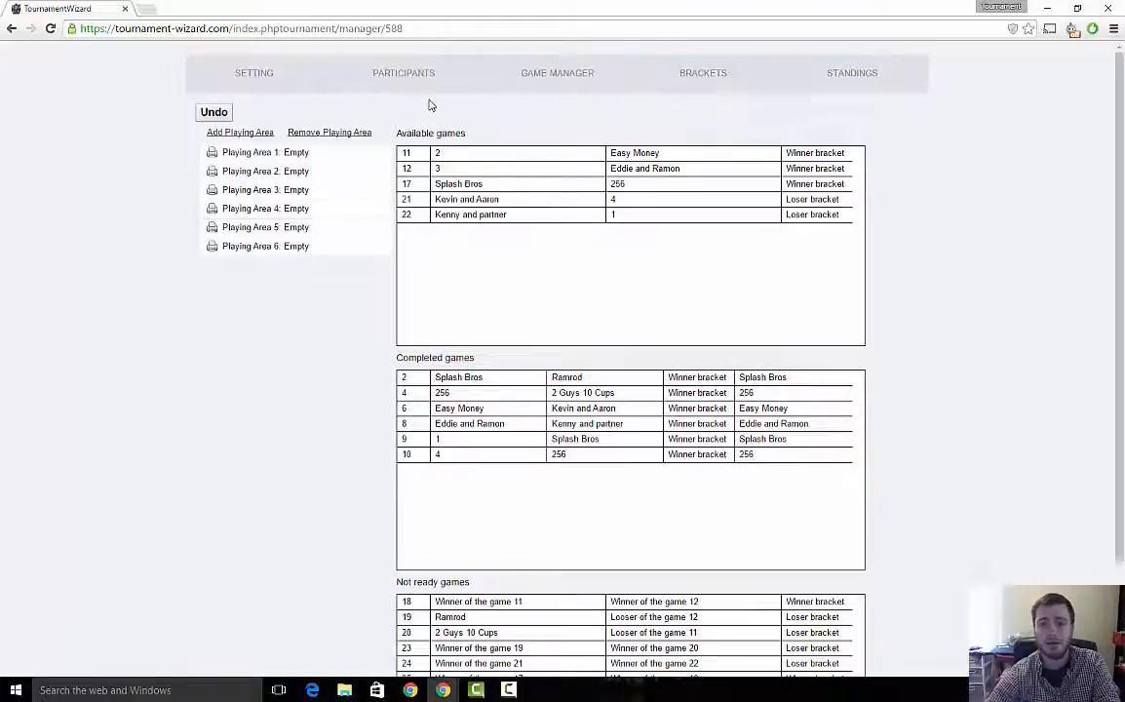
- Add a player found by searching the player database to the team Kevin and Aaron
{"action": "left_click", "coordinate": [415, 81]}
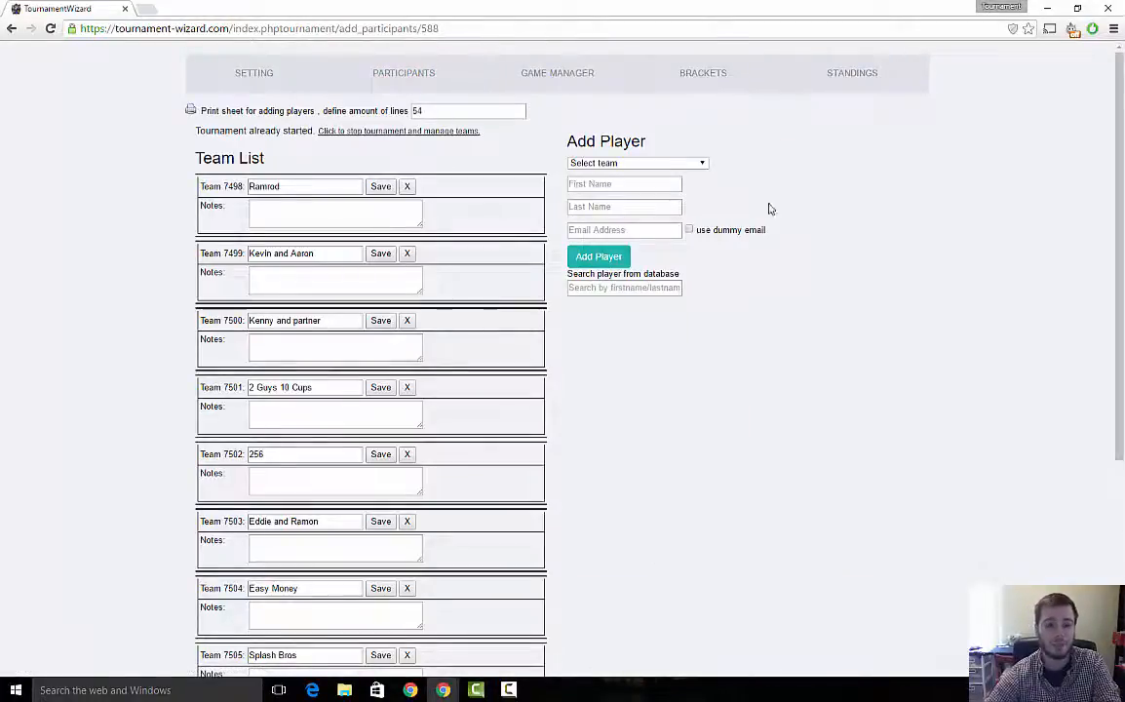
{"action": "left_click", "coordinate": [668, 165]}
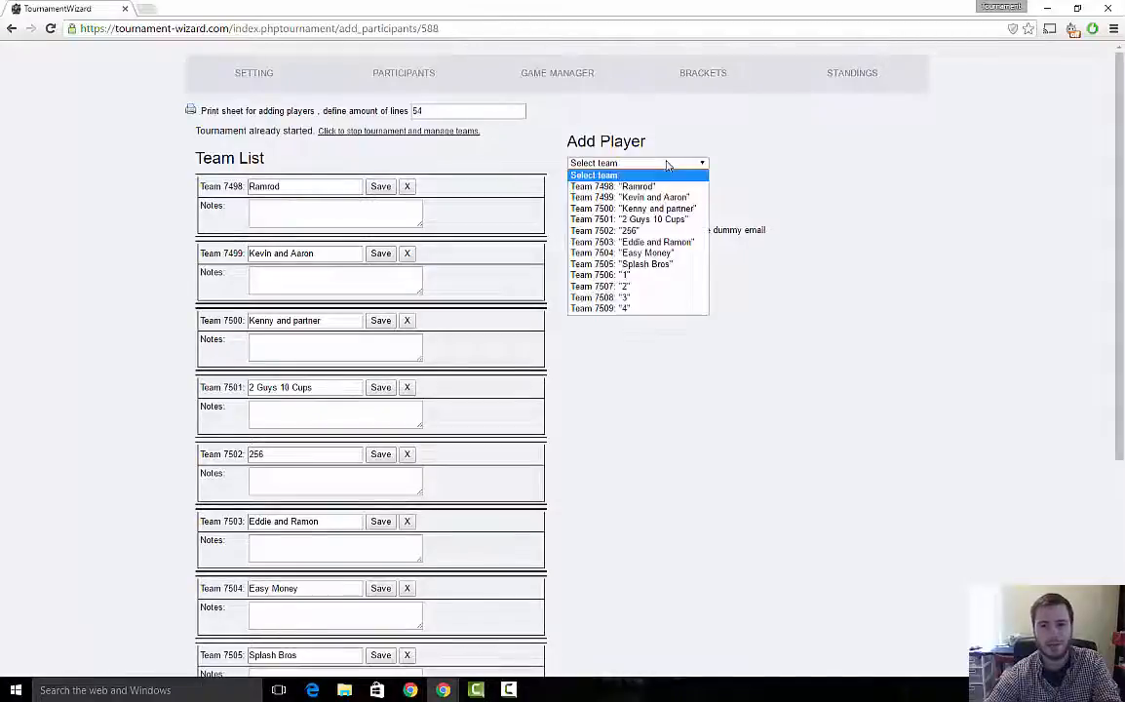
{"action": "left_click", "coordinate": [624, 197]}
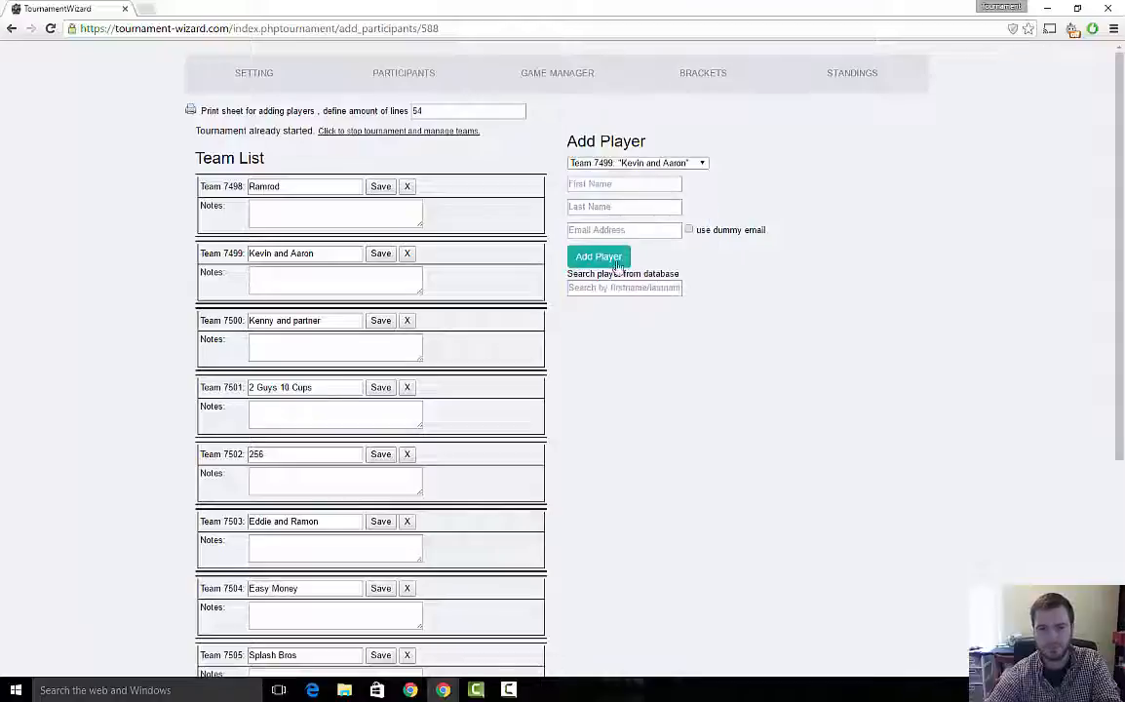
{"action": "left_click", "coordinate": [613, 287]}
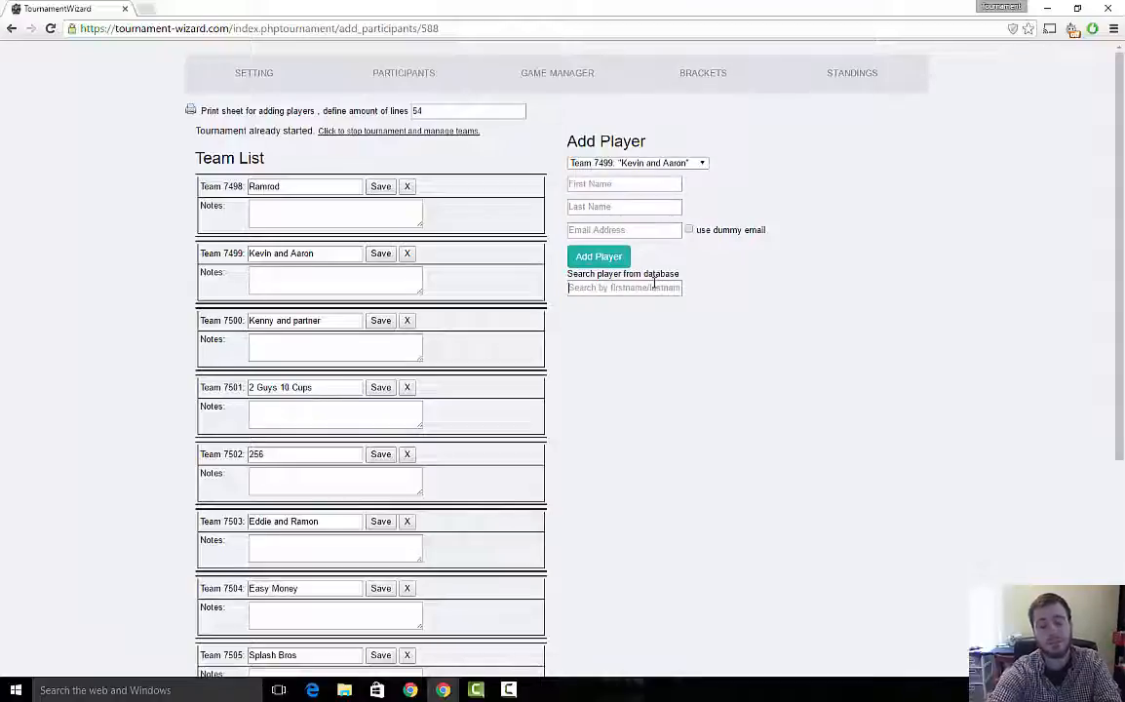
{"action": "type", "text": "kev"}
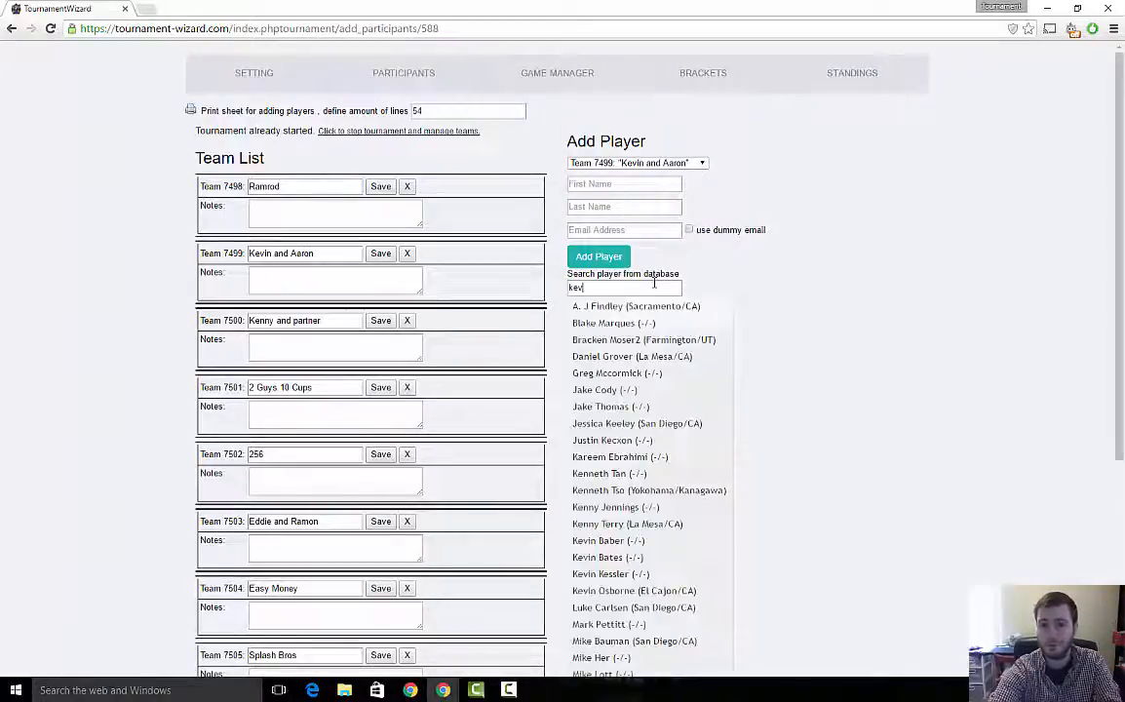
{"action": "type", "text": "in"}
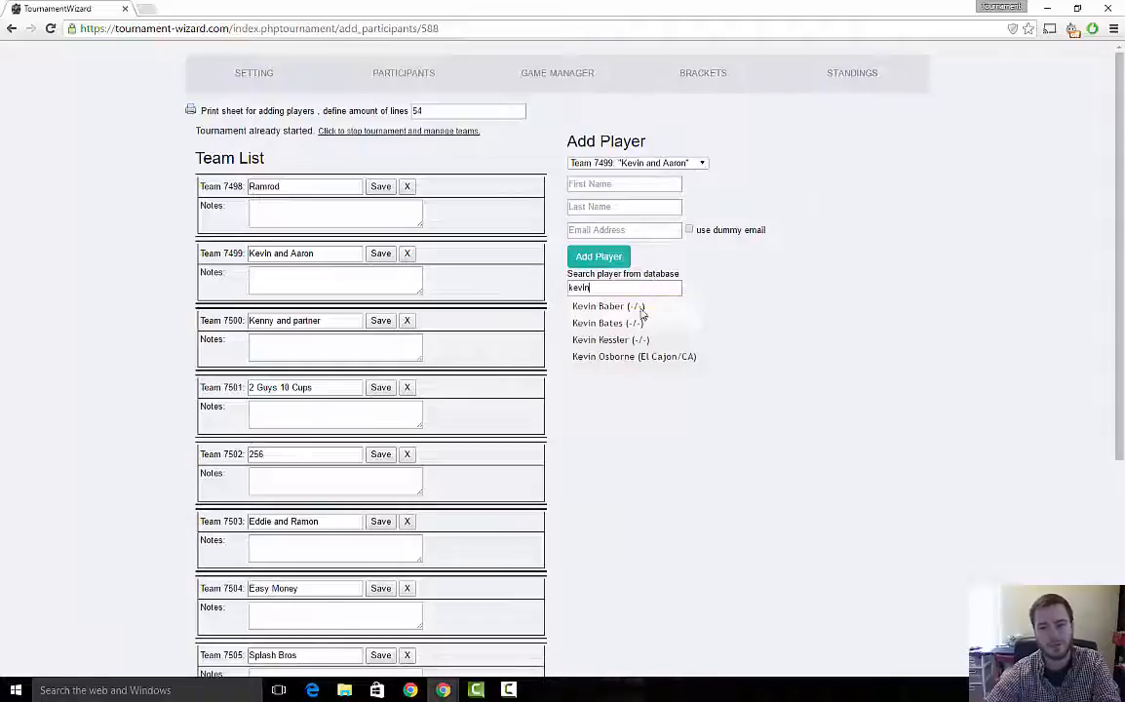
{"action": "left_click", "coordinate": [633, 357]}
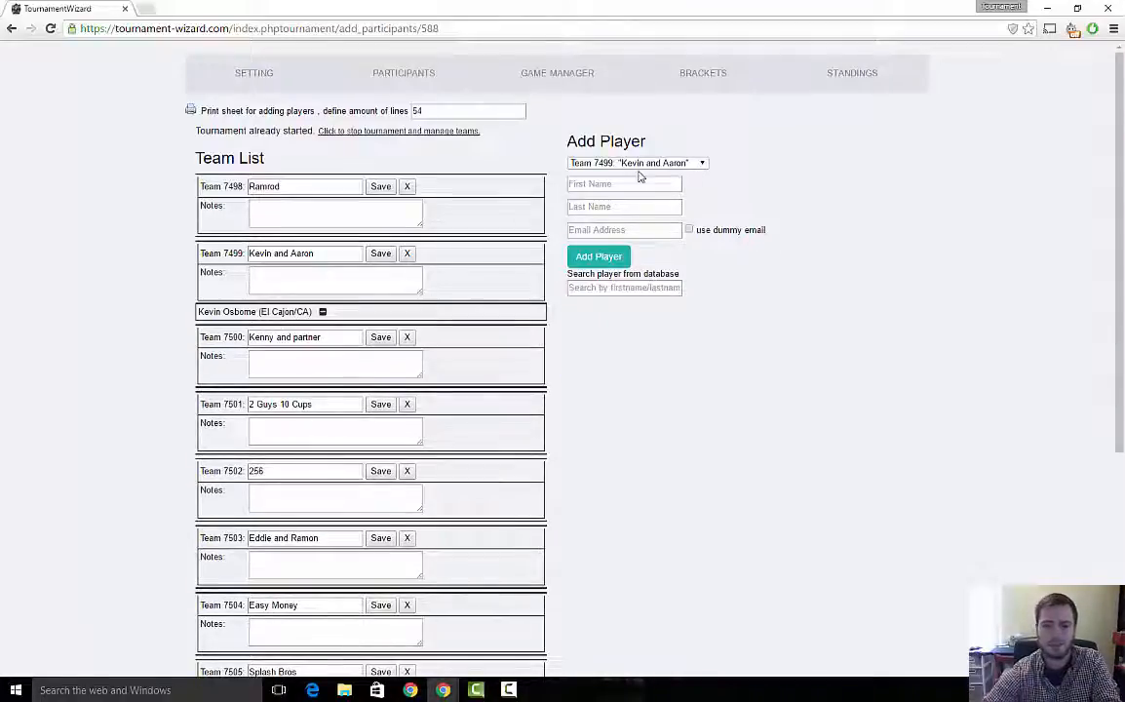
- Search the database for a second player and add them to the team Kevin and Aaron
{"action": "type", "text": "and A"}
{"action": "type", "text": "aron"}
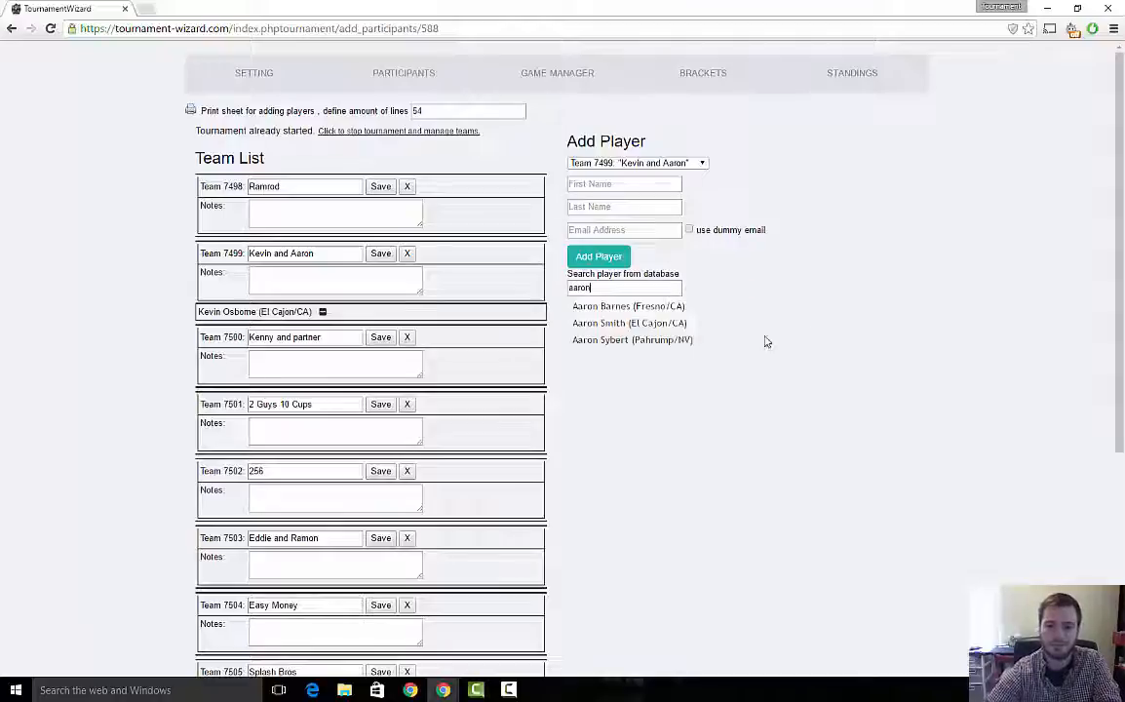
{"action": "left_click", "coordinate": [626, 321]}
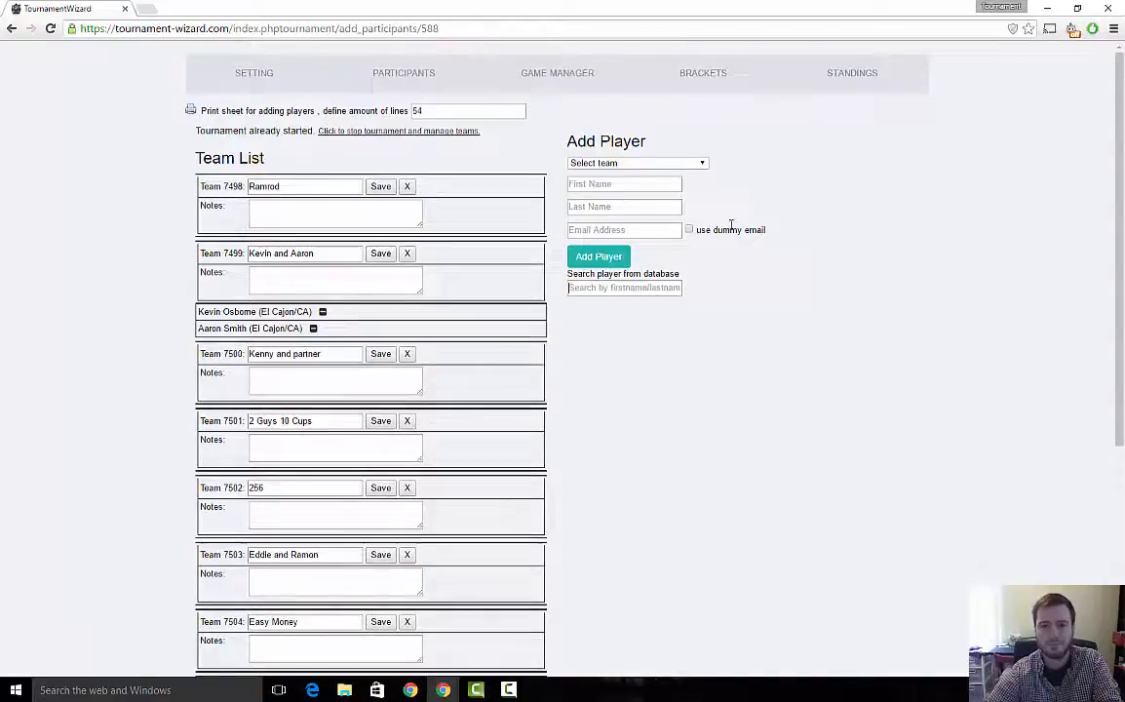
- Start entering a new player's first and last name for the team Ramrod
{"action": "left_click", "coordinate": [655, 166]}
{"action": "left_click", "coordinate": [610, 184]}
{"action": "left_click", "coordinate": [608, 188]}
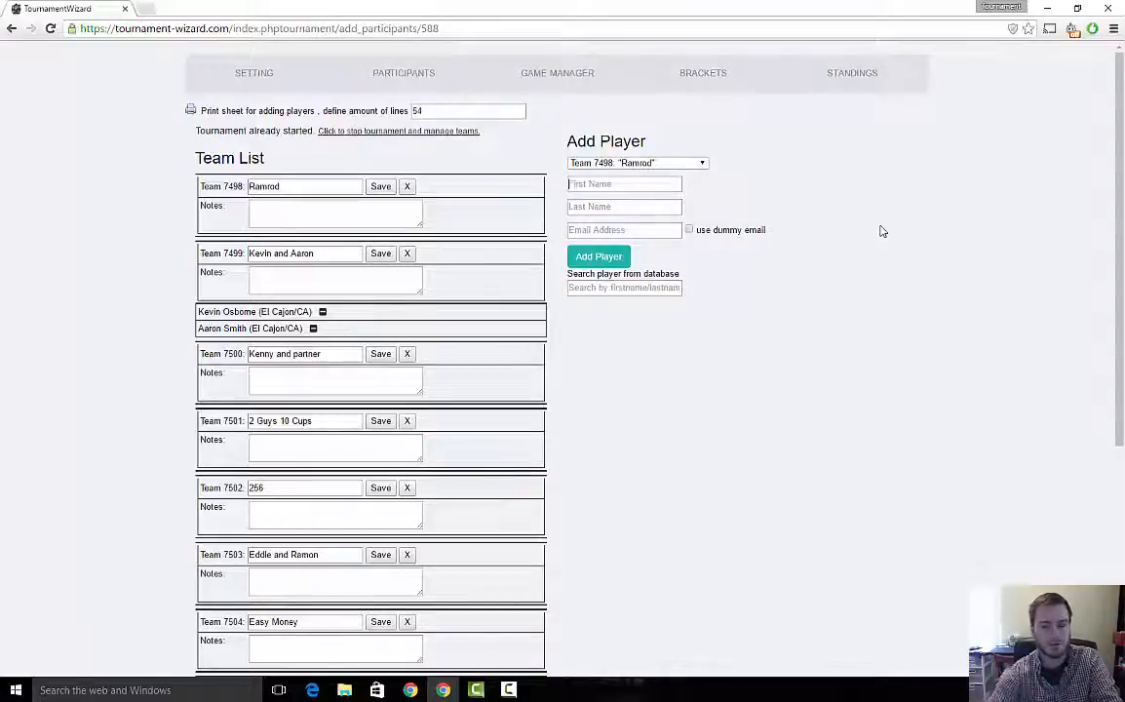
{"action": "type", "text": "Steve"}
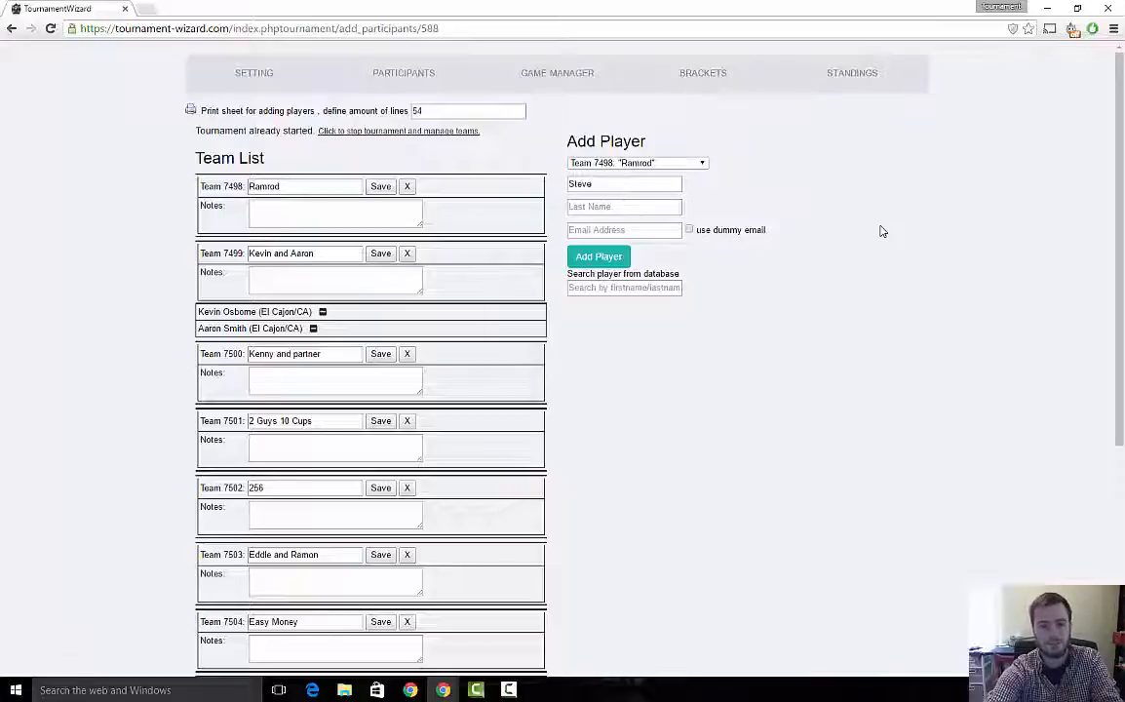
{"action": "key", "text": "Tab"}
{"action": "type", "text": "T"}
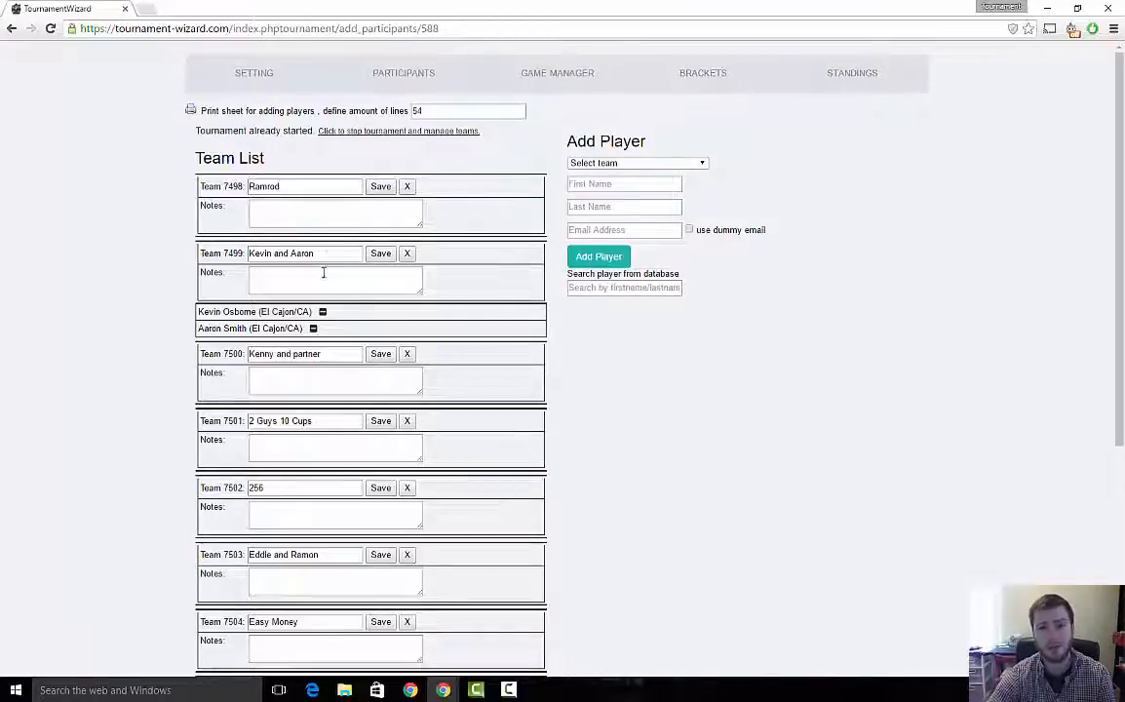
- Search the player database and add a matching player to the team 256
{"action": "left_click", "coordinate": [651, 163]}
{"action": "left_click", "coordinate": [617, 218]}
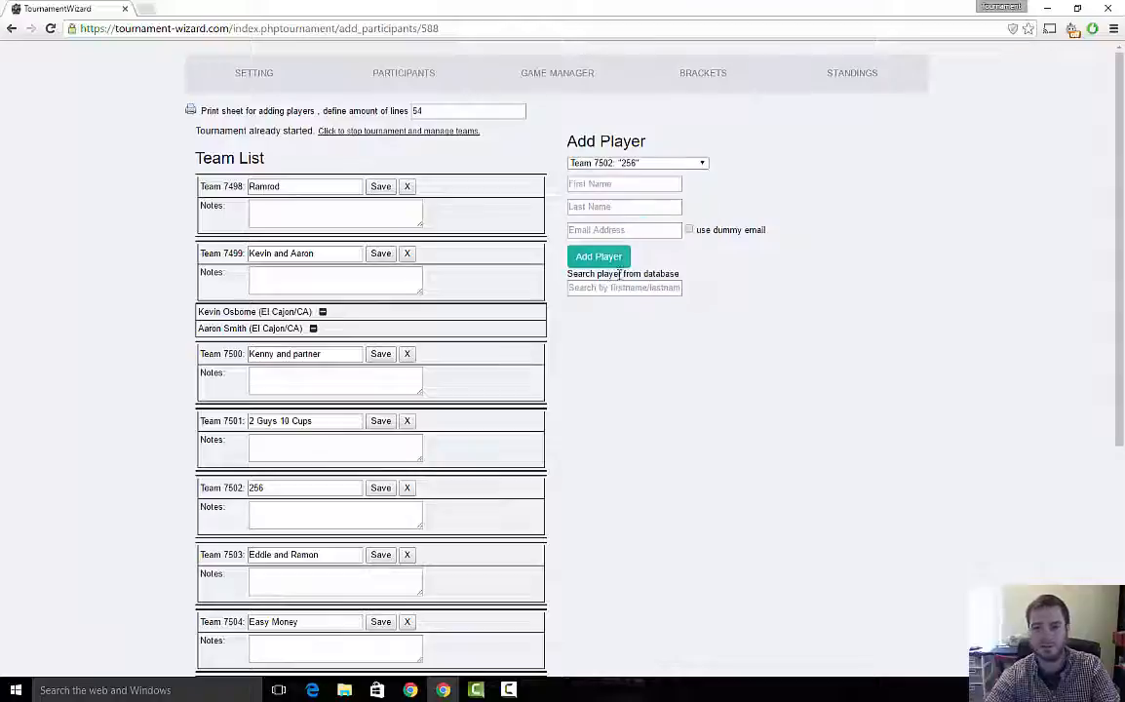
{"action": "left_click", "coordinate": [615, 288]}
{"action": "type", "text": "mark"}
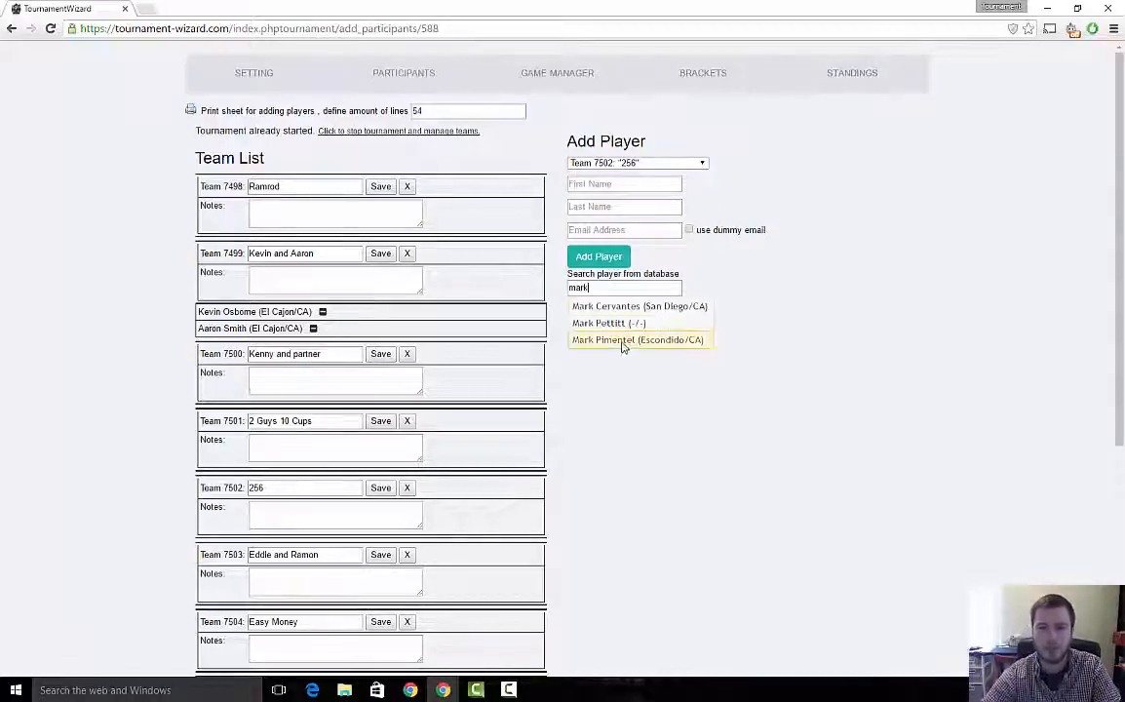
{"action": "left_click", "coordinate": [624, 340]}
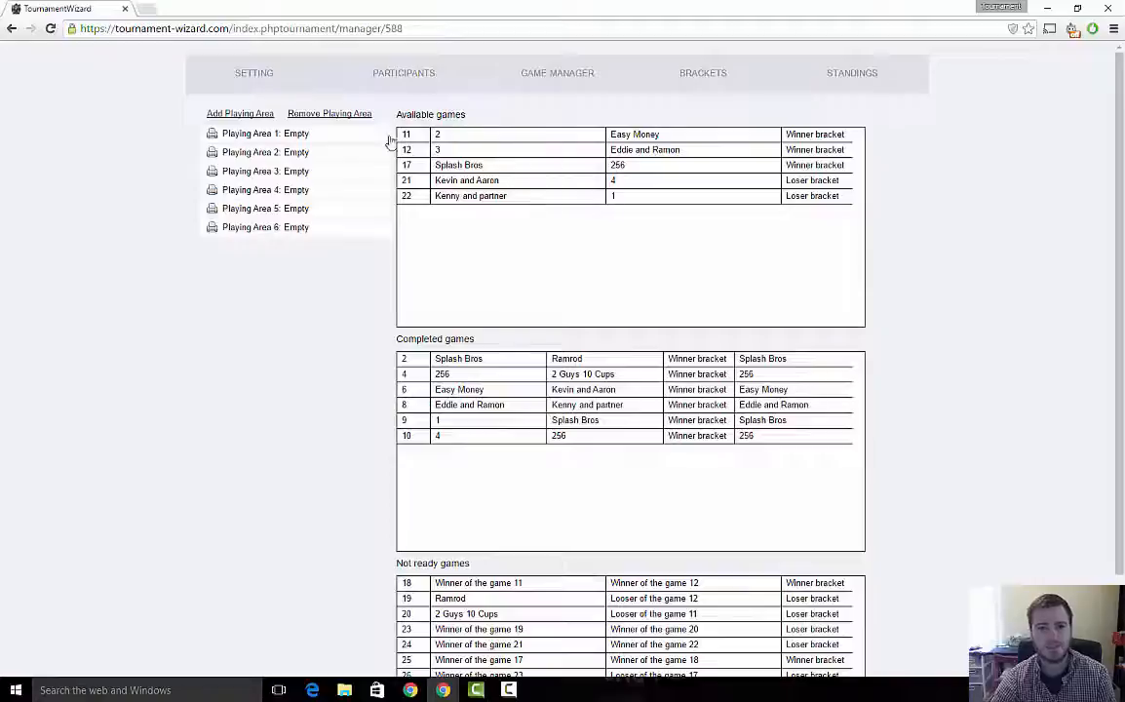
- Assign the game between 2 and Easy Money to Playing Area 1 and record a win for Easy Money
{"action": "left_click_drag", "start_coordinate": [400, 136], "coordinate": [273, 142]}
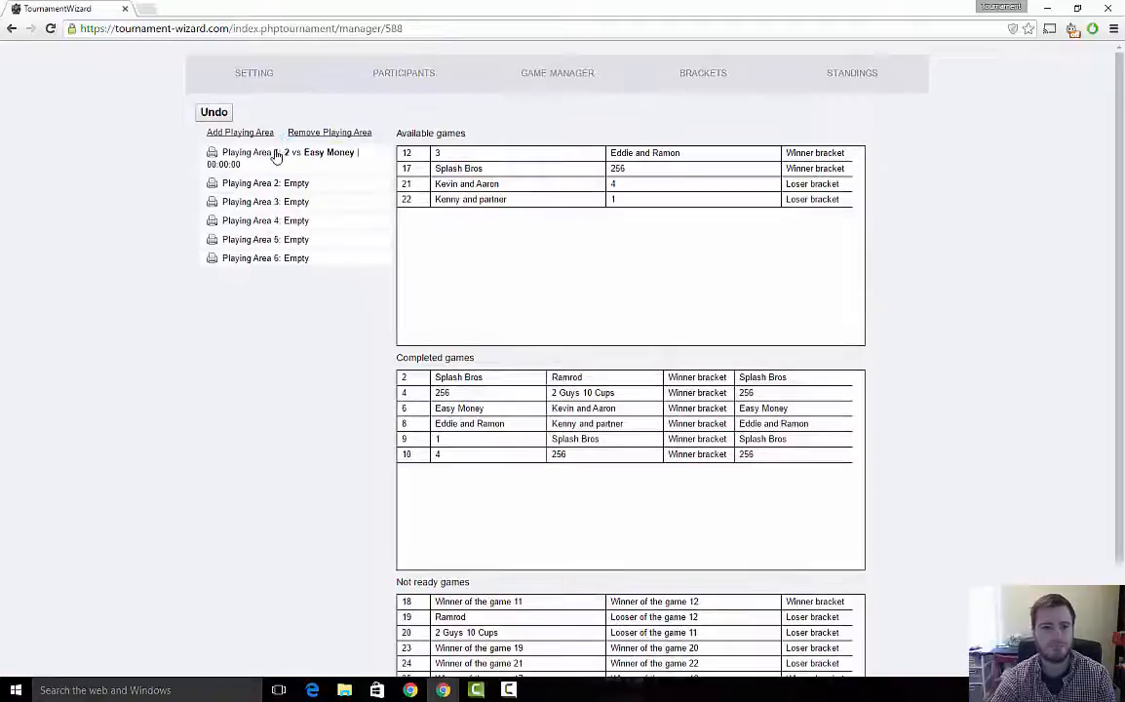
{"action": "left_click", "coordinate": [276, 154]}
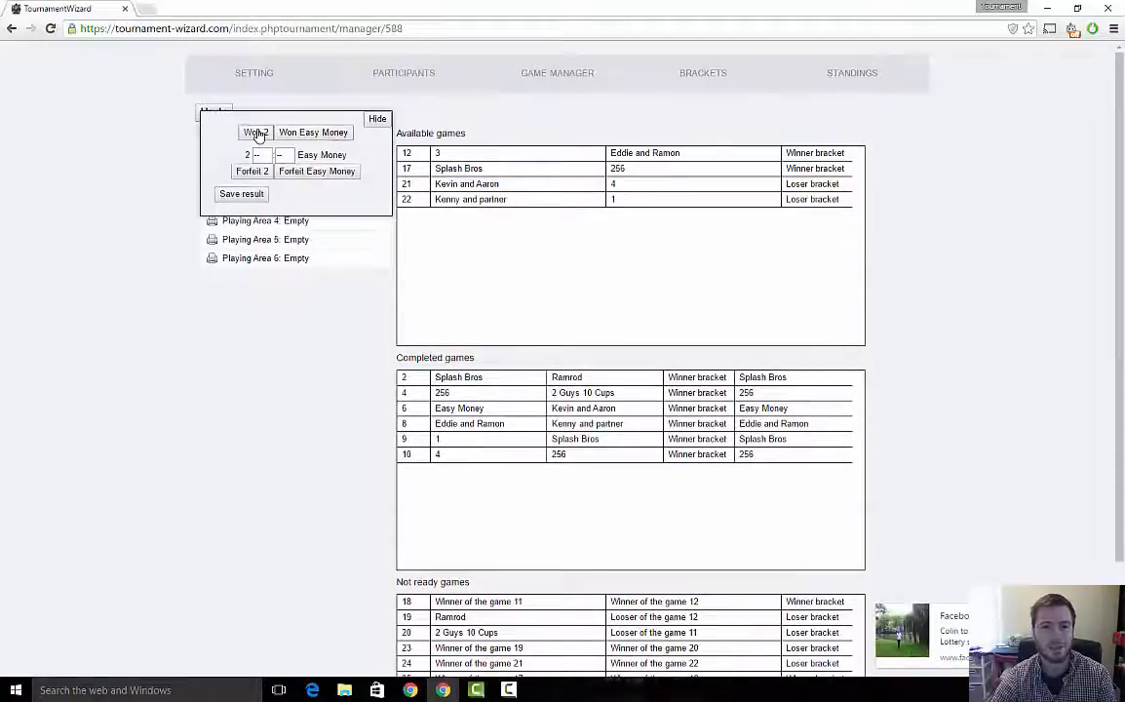
{"action": "left_click", "coordinate": [254, 134]}
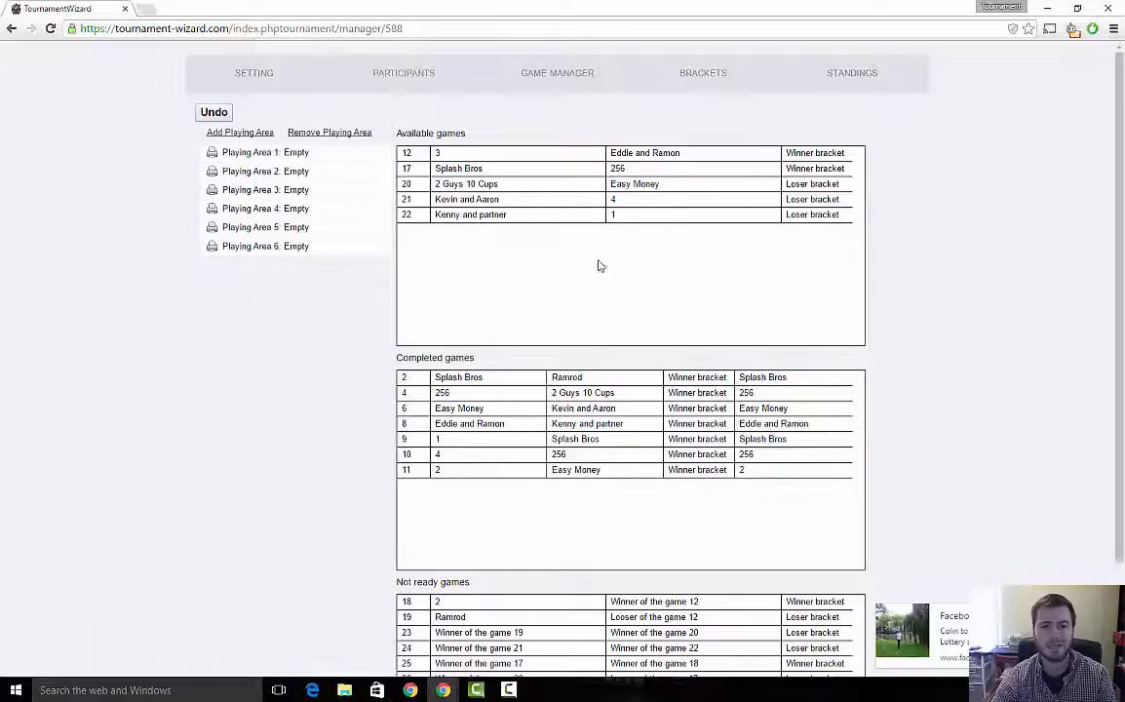
{"action": "left_click", "coordinate": [214, 113]}
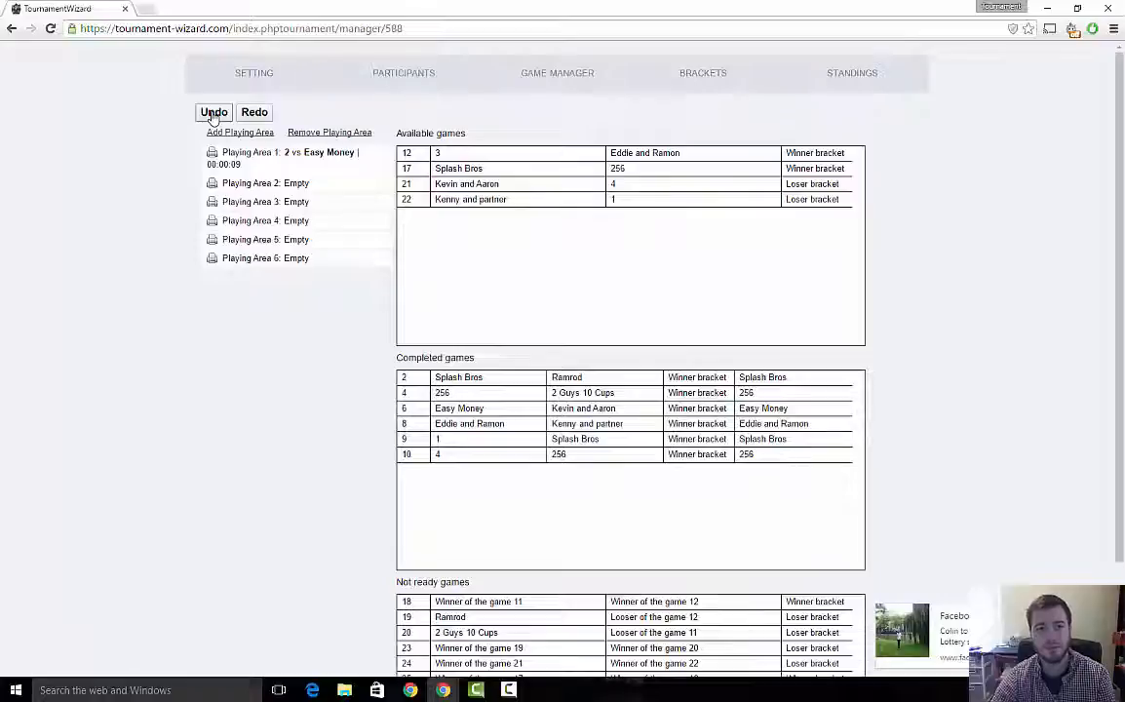
{"action": "left_click", "coordinate": [243, 156]}
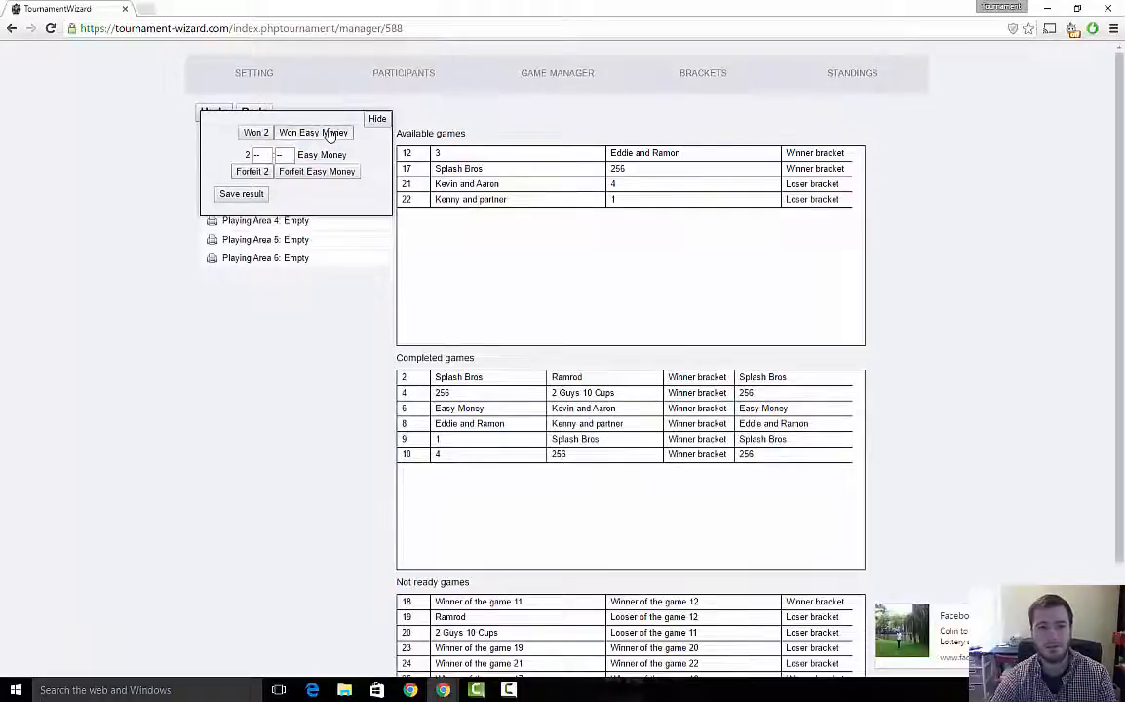
{"action": "left_click", "coordinate": [330, 134]}
- Assign the game between 3 and Eddie and Ramon to Playing Area 1 and record Eddie and Ramon as the winner
{"action": "left_click_drag", "start_coordinate": [510, 153], "coordinate": [249, 156]}
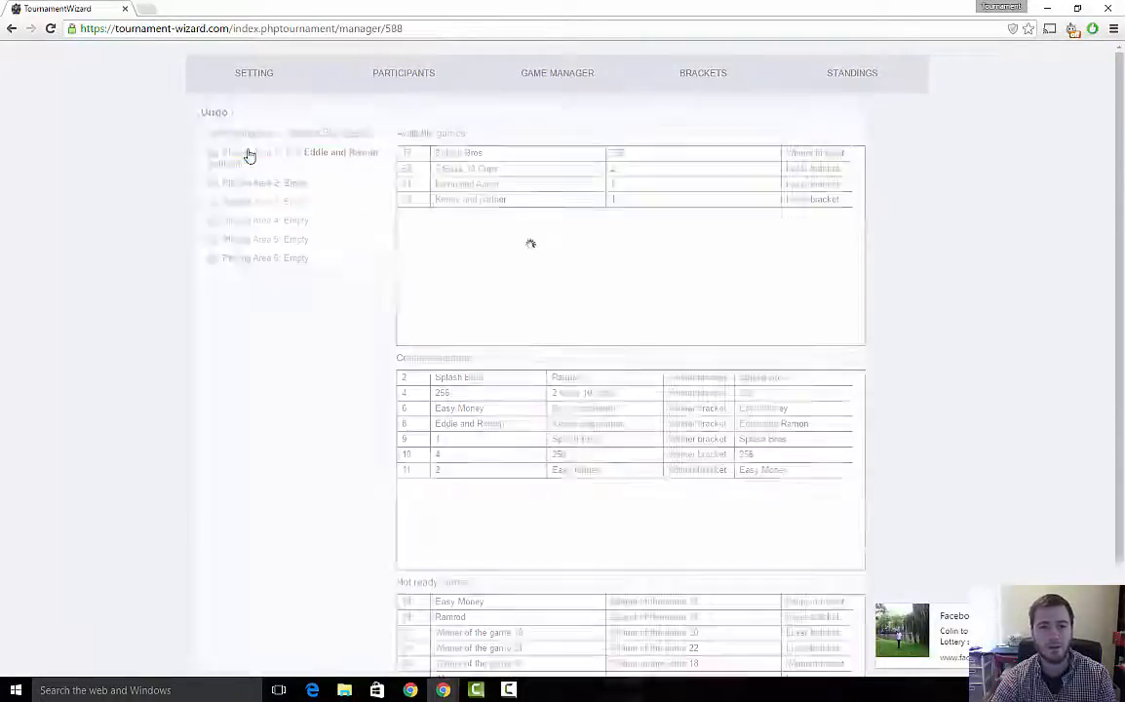
{"action": "left_click", "coordinate": [249, 156]}
{"action": "left_click", "coordinate": [241, 133]}
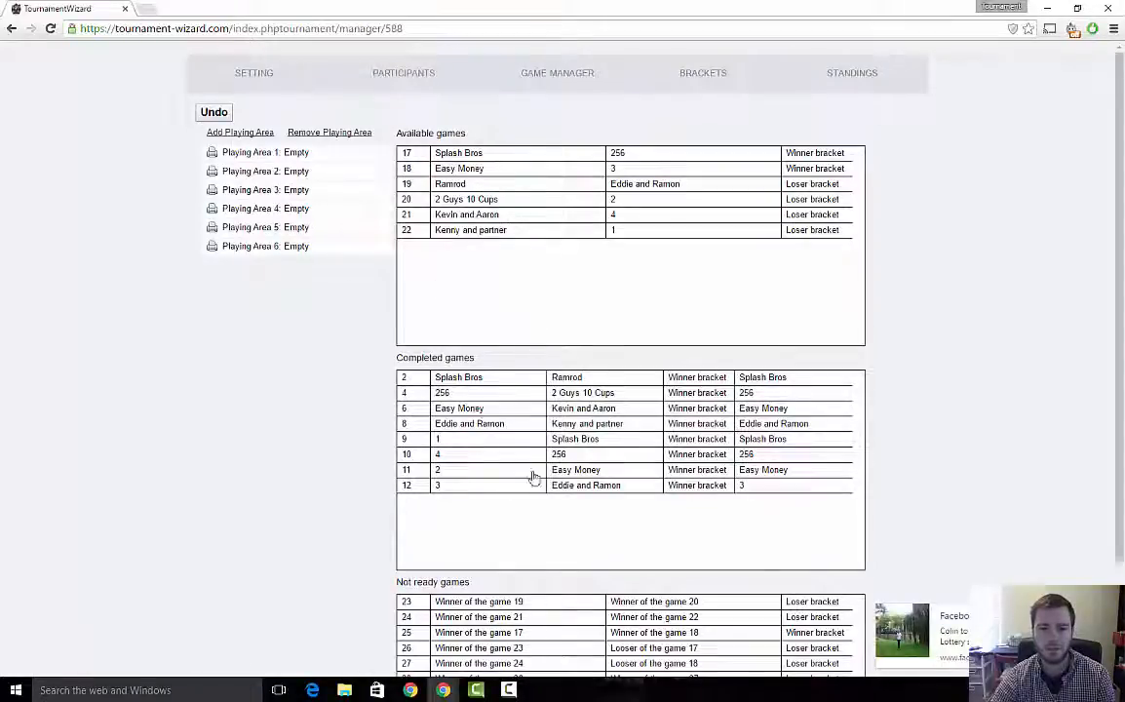
{"action": "left_click", "coordinate": [590, 486]}
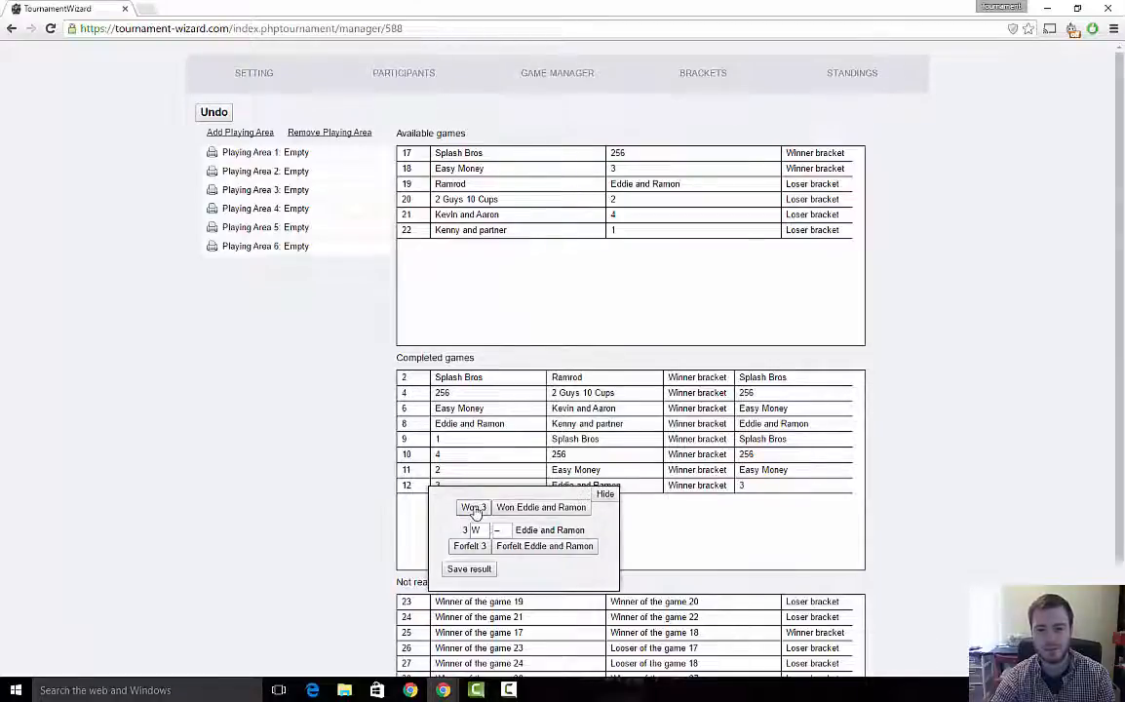
{"action": "left_click", "coordinate": [538, 508]}
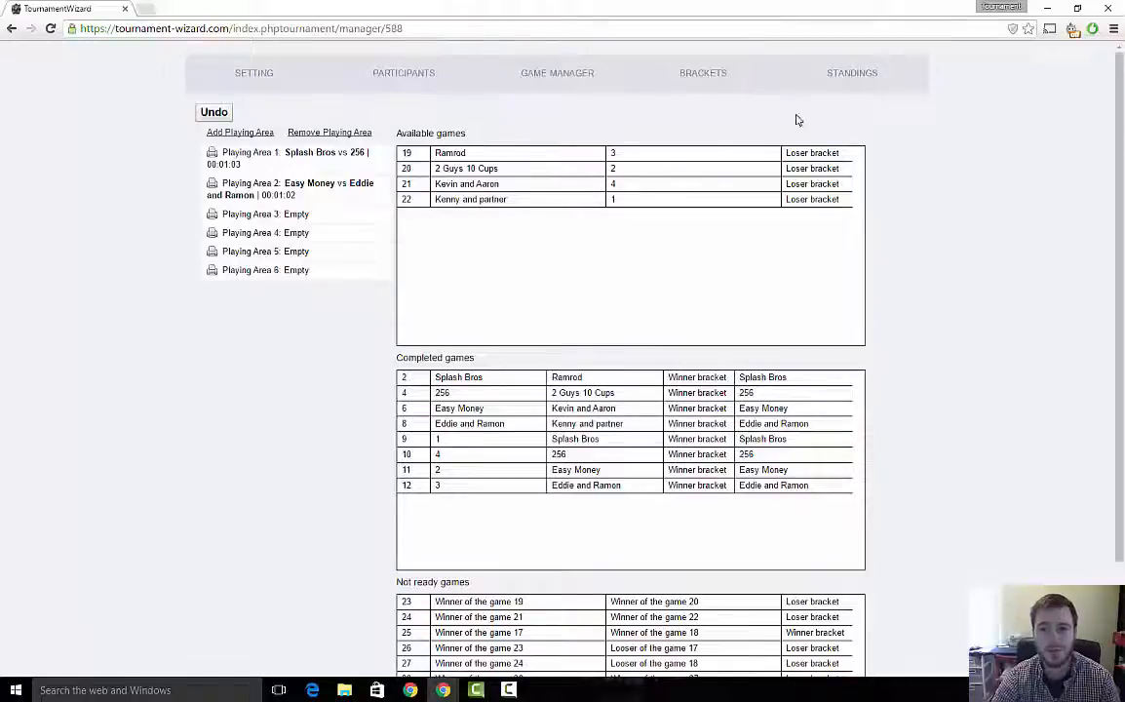
- Set prizes of $80 for 256 and $20 for Easy Money in the standings and save the tournament data
{"action": "left_click", "coordinate": [855, 78]}
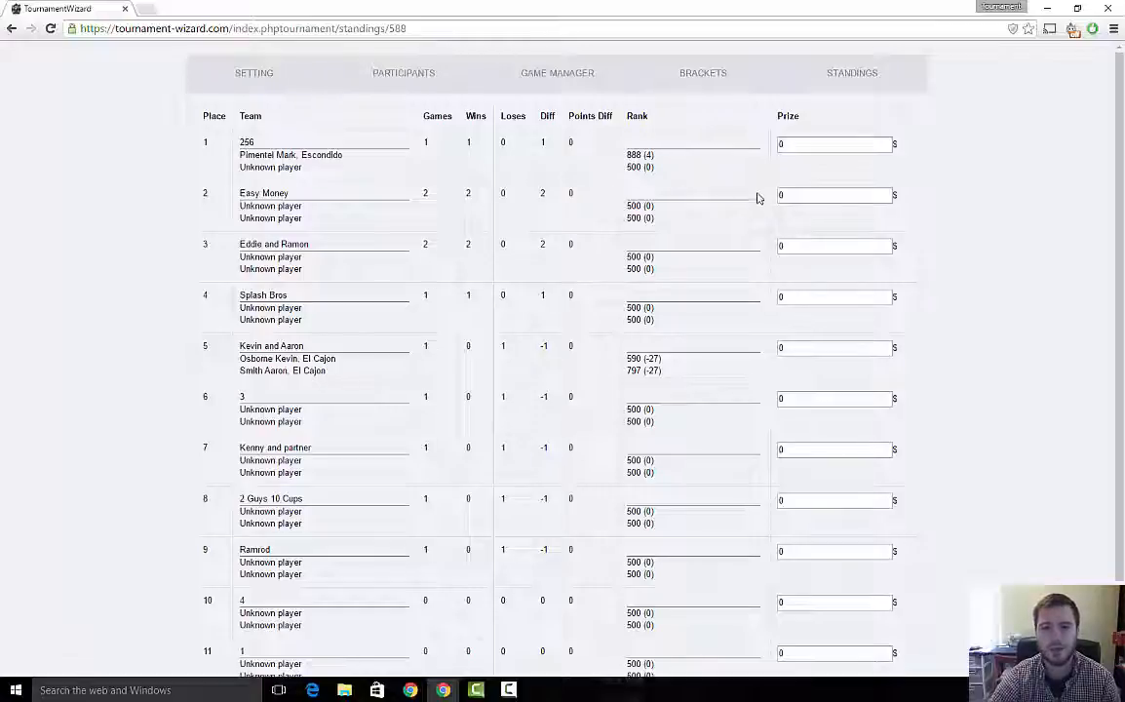
{"action": "left_click_drag", "start_coordinate": [832, 146], "coordinate": [758, 150]}
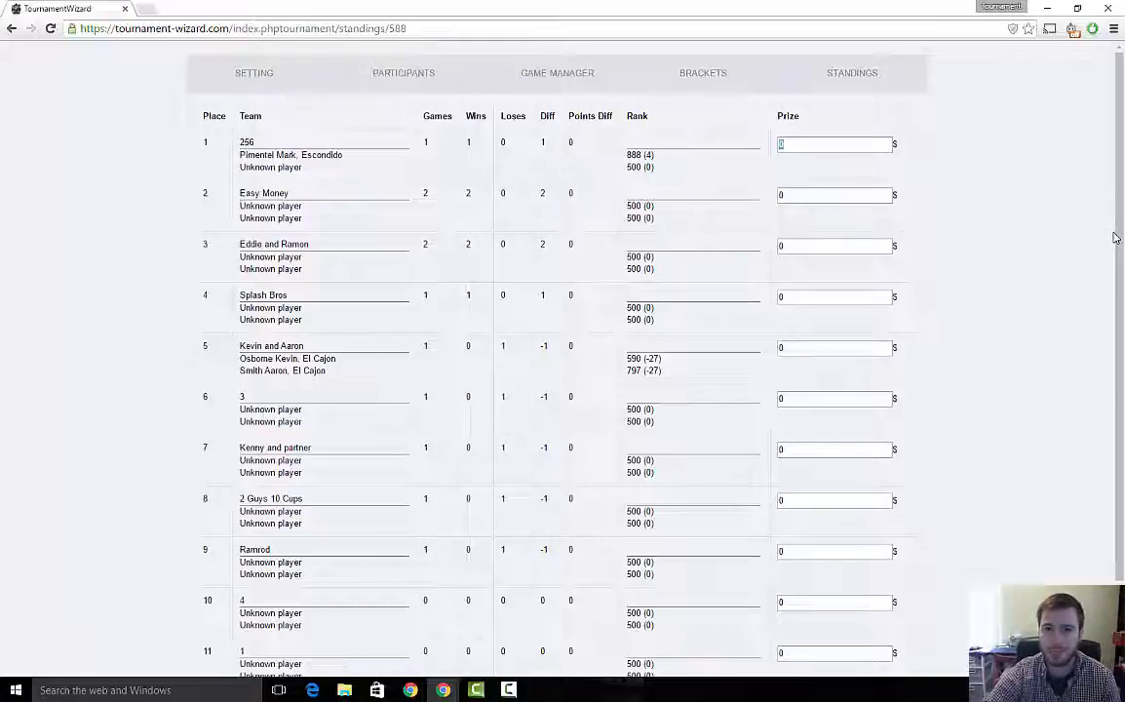
{"action": "type", "text": "80"}
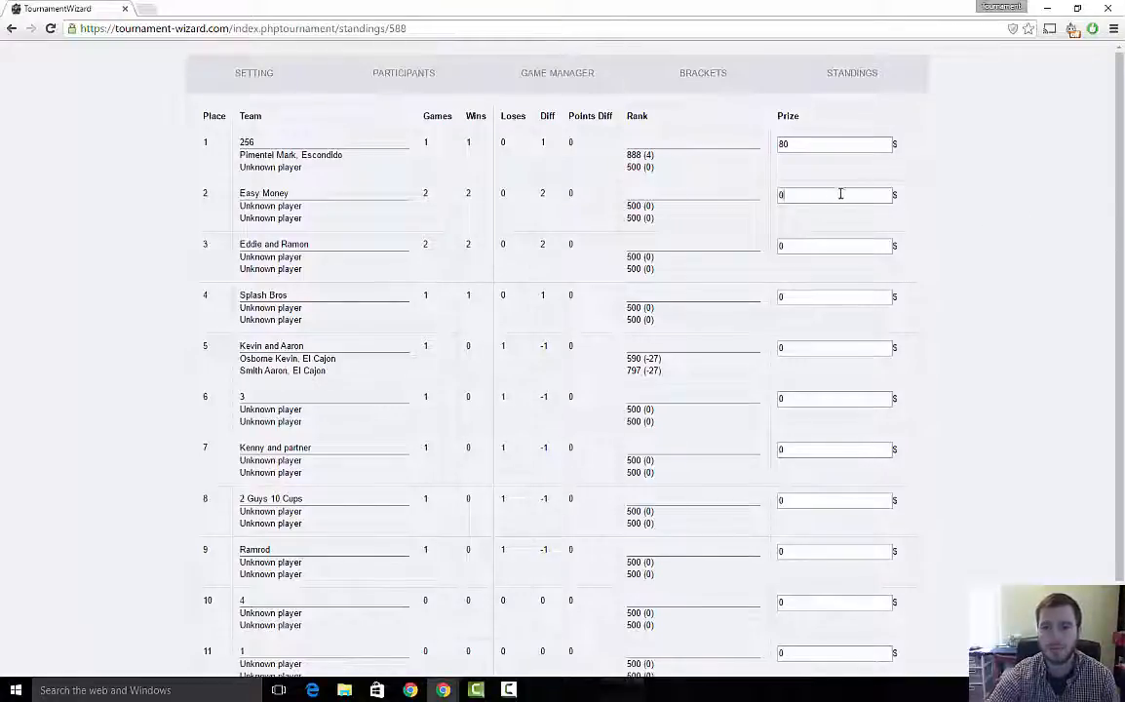
{"action": "left_click_drag", "start_coordinate": [842, 194], "coordinate": [743, 198]}
{"action": "type", "text": "20"}
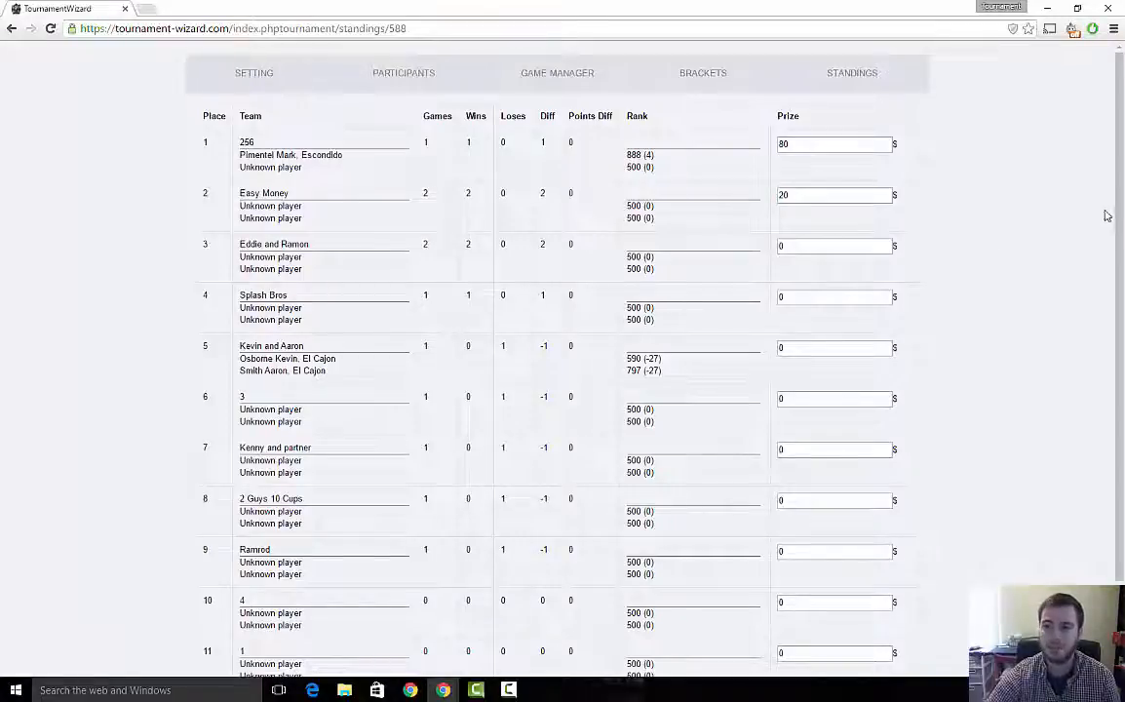
{"action": "scroll", "coordinate": [1103, 383], "scroll_direction": "down", "scroll_amount": 1}
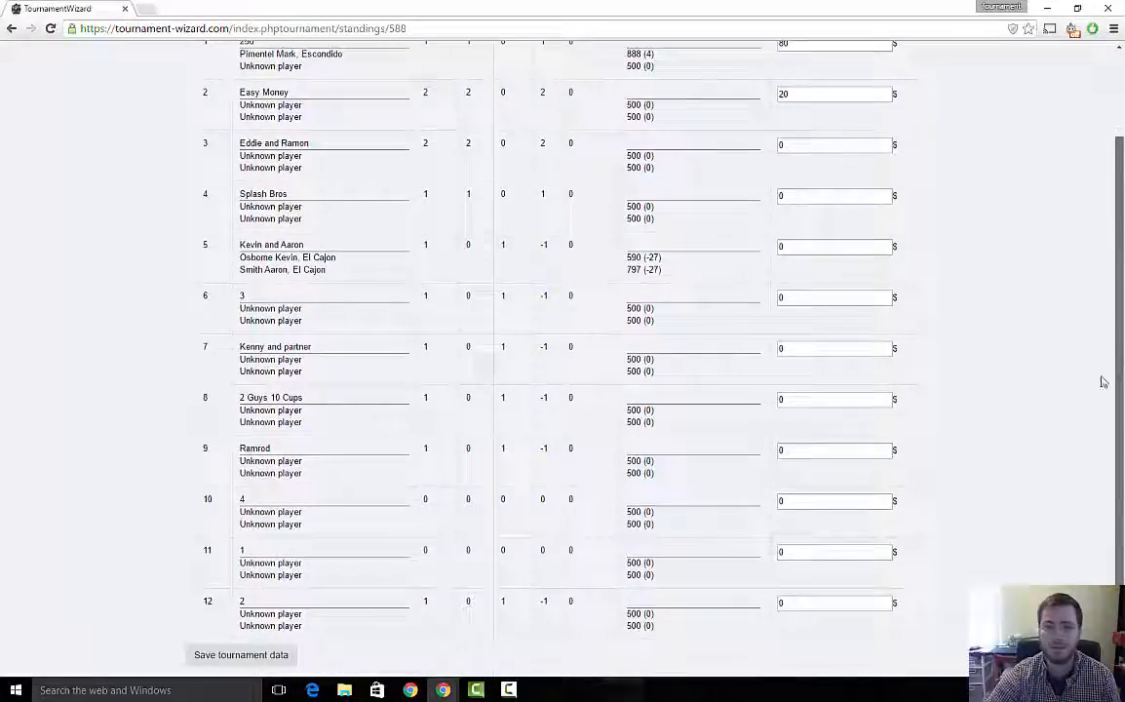
{"action": "left_click", "coordinate": [266, 658]}
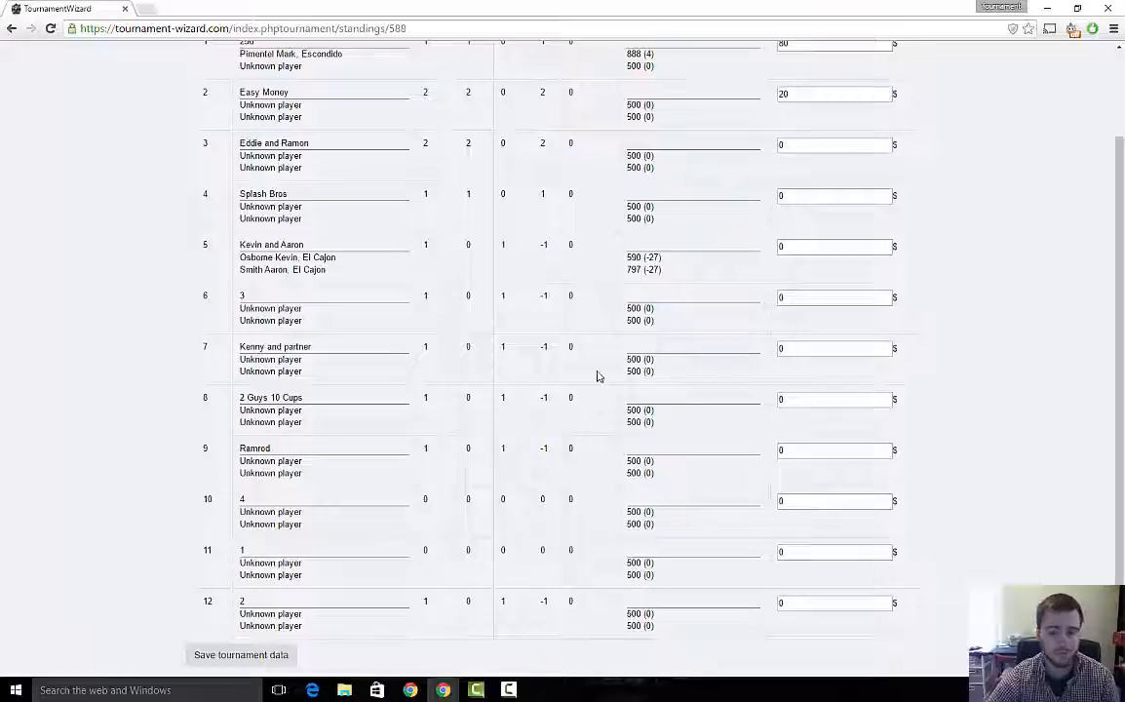